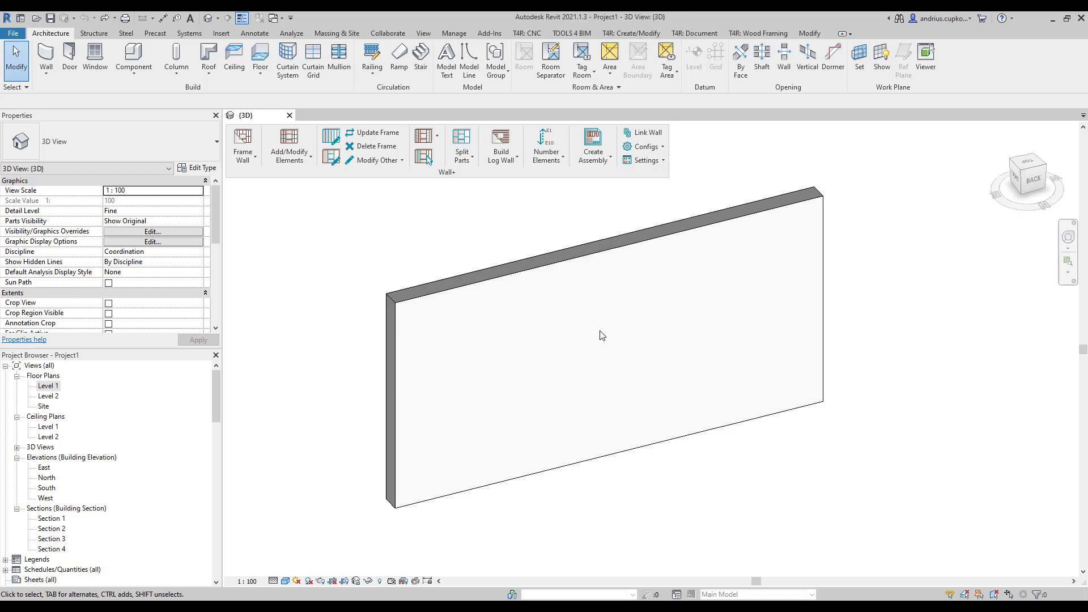
# Create parts from the wall and select individual layer parts near its upper corner to check the split
pyautogui.click(593, 273)
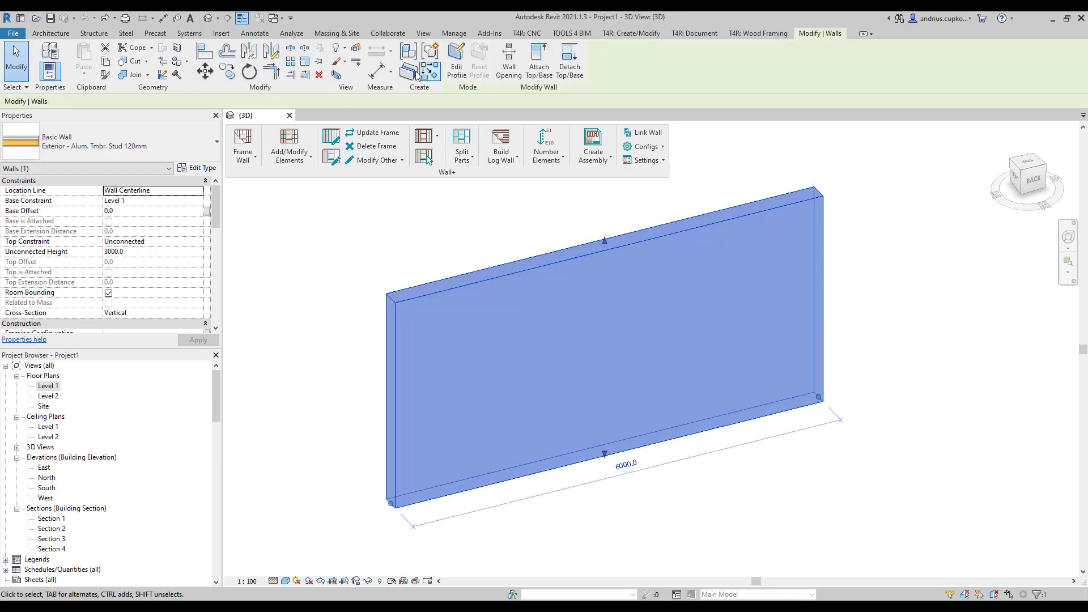
pyautogui.click(411, 73)
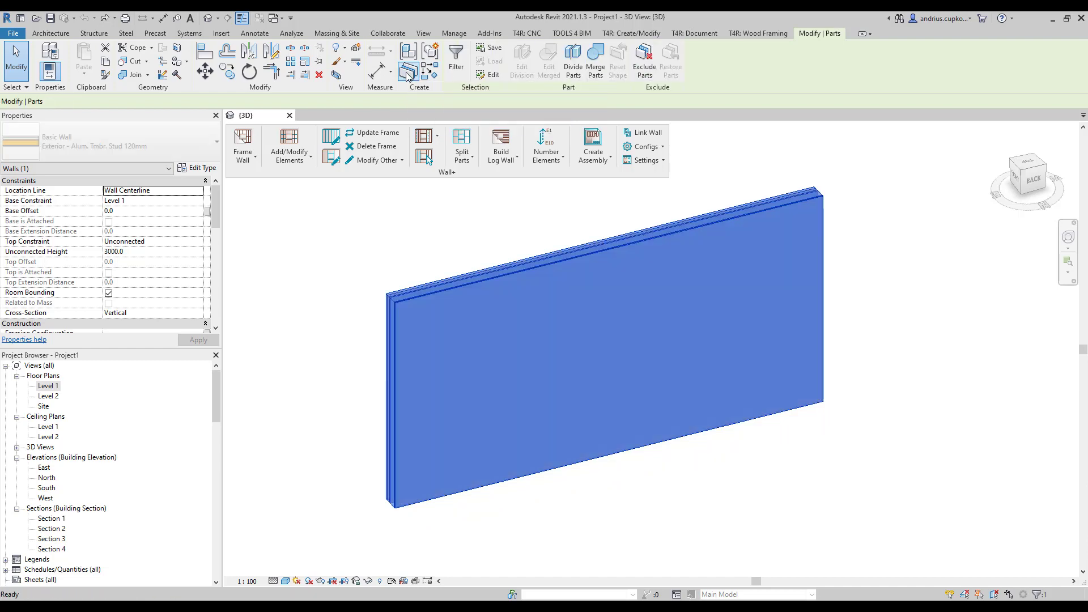
pyautogui.scroll(6, 389, 287)
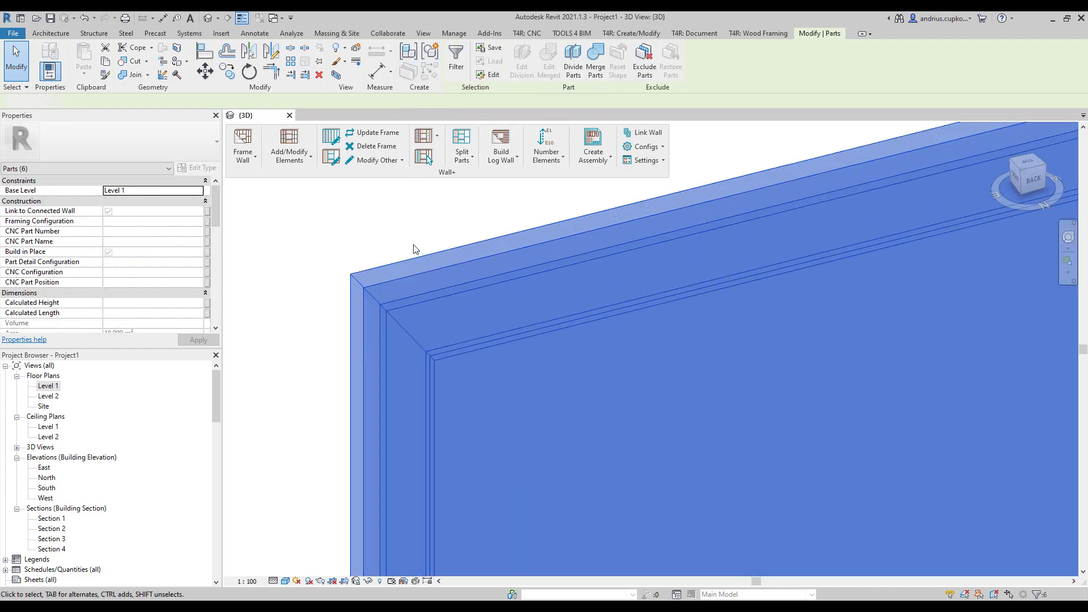
pyautogui.press('Escape')
pyautogui.click(484, 360)
pyautogui.click(456, 329)
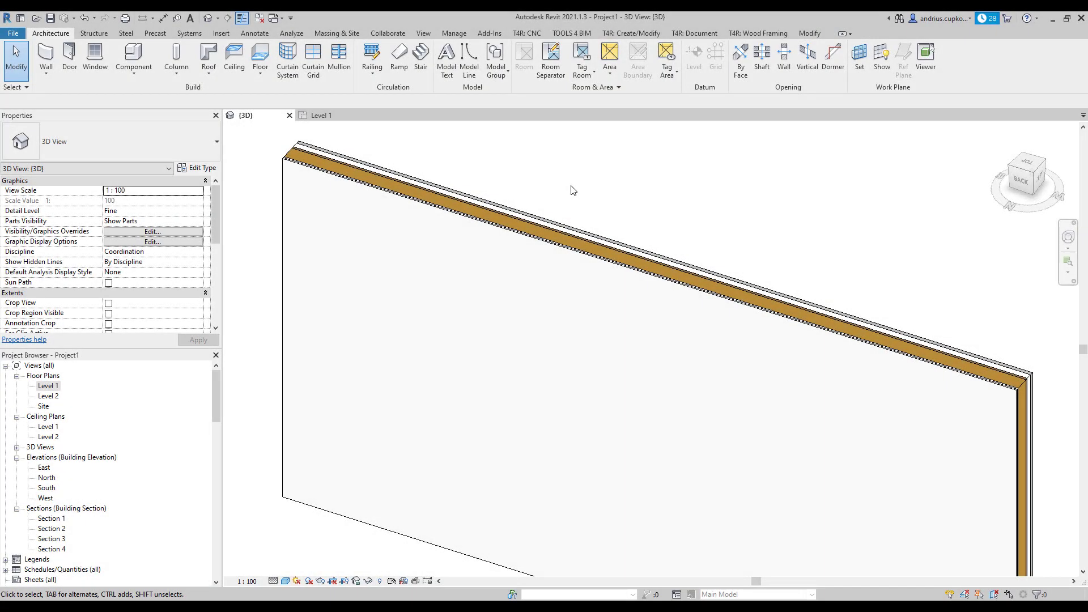
# Switch the 3D view's Parts Visibility to Show Original and back to Show Parts
pyautogui.click(170, 221)
pyautogui.click(198, 221)
pyautogui.click(152, 237)
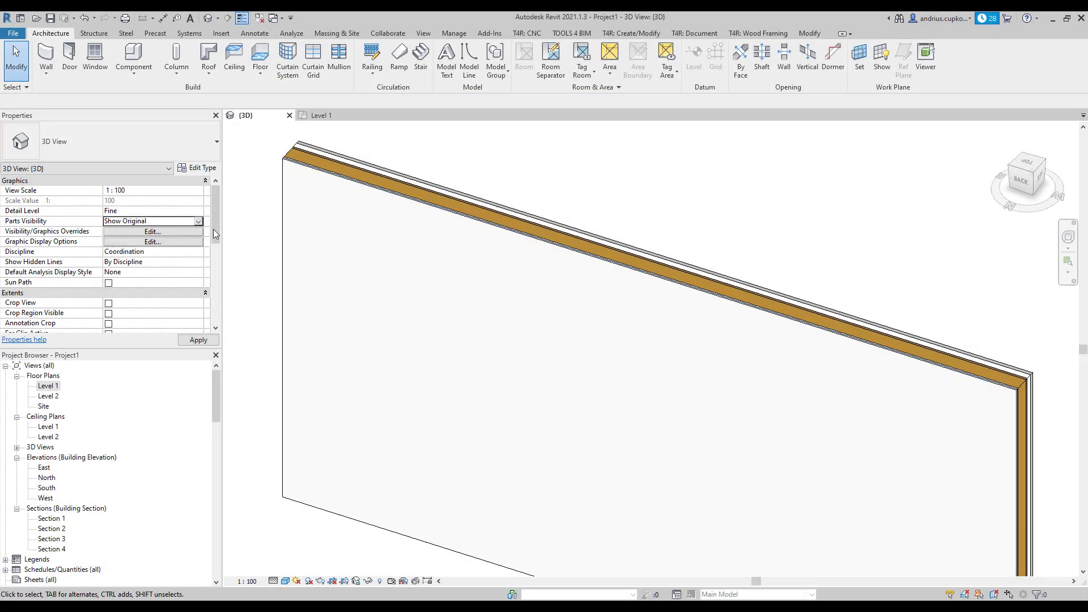
pyautogui.click(198, 222)
pyautogui.click(159, 233)
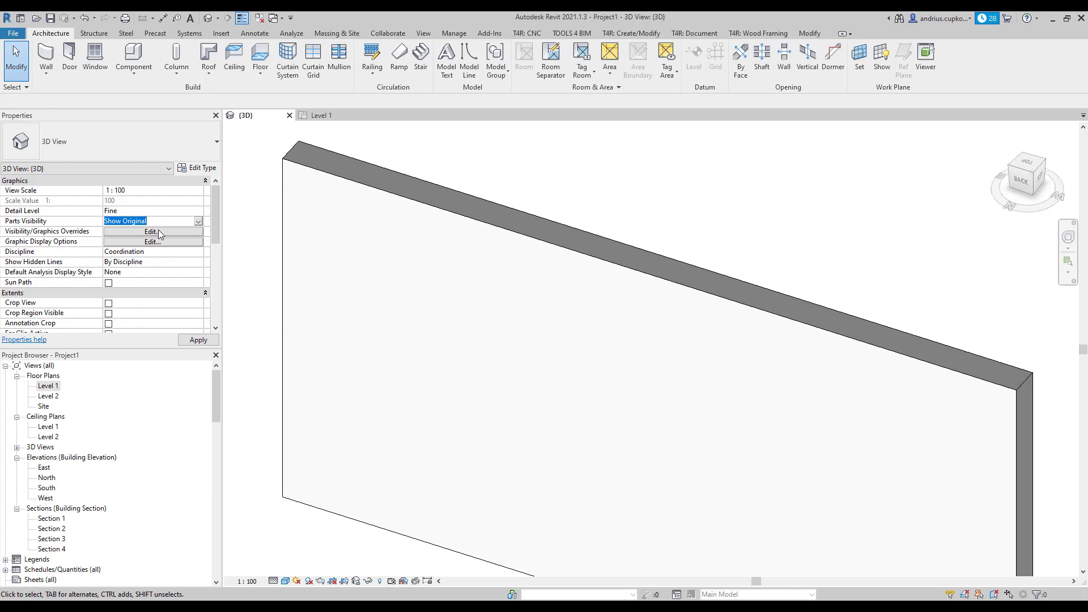
pyautogui.press('Up')
# Enable shape handles on the front gypsum board part, pull its left edge inward and lower its upper edge by about 520 mm
pyautogui.scroll(3, 294, 169)
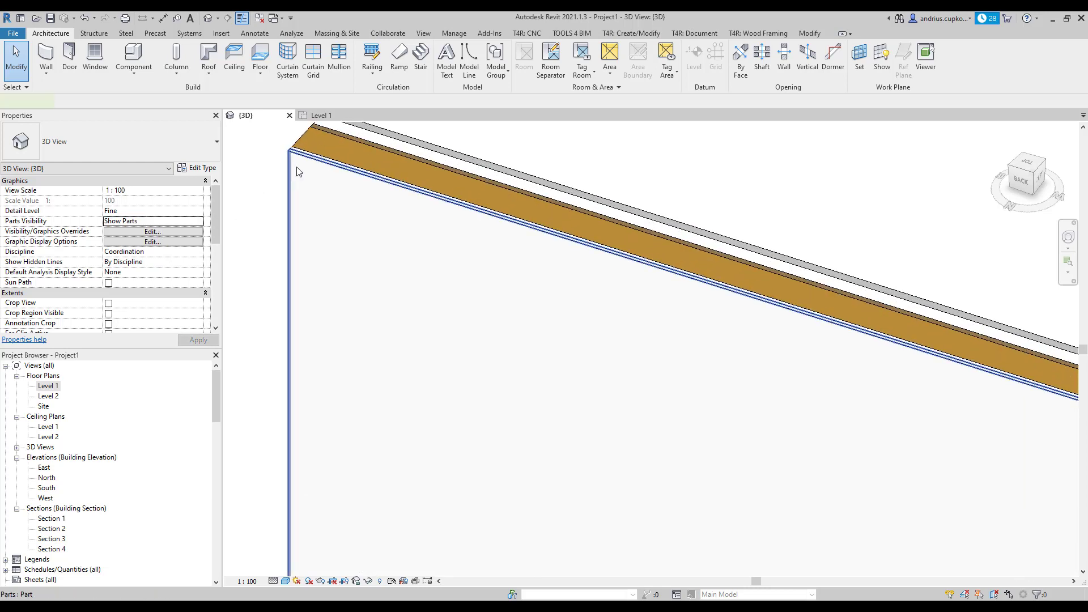
pyautogui.click(298, 172)
pyautogui.scroll(-8, 179, 231)
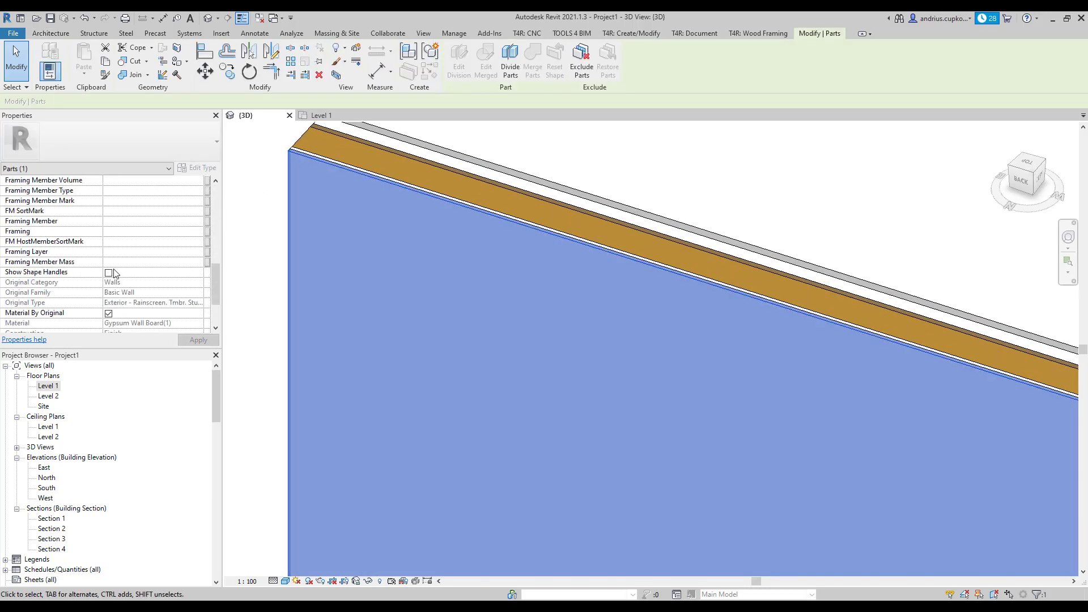
pyautogui.click(111, 273)
pyautogui.scroll(-4, 289, 343)
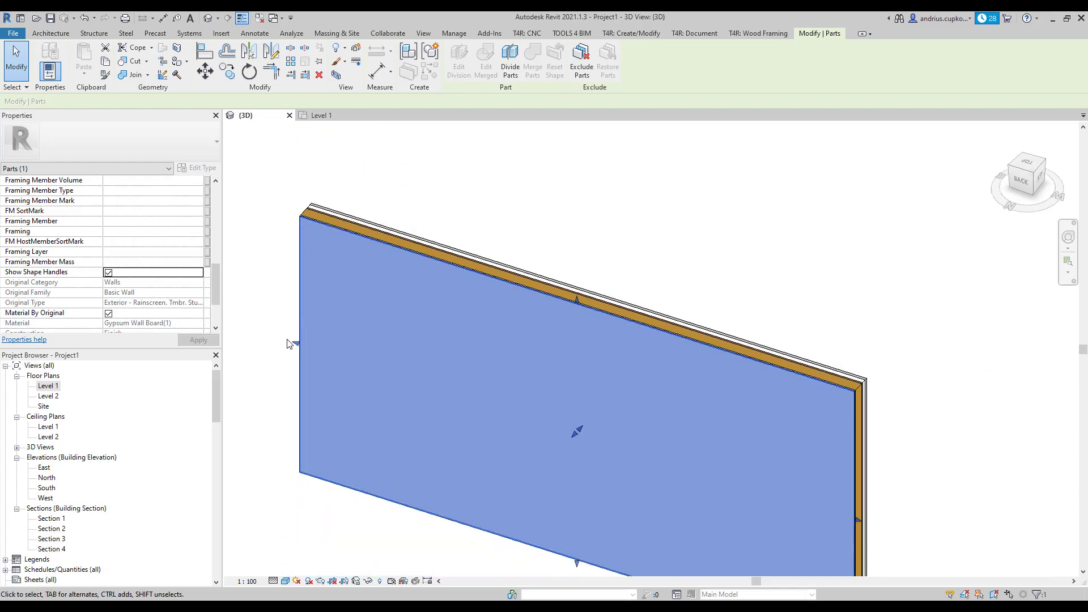
pyautogui.moveTo(290, 342); pyautogui.dragTo(404, 376)
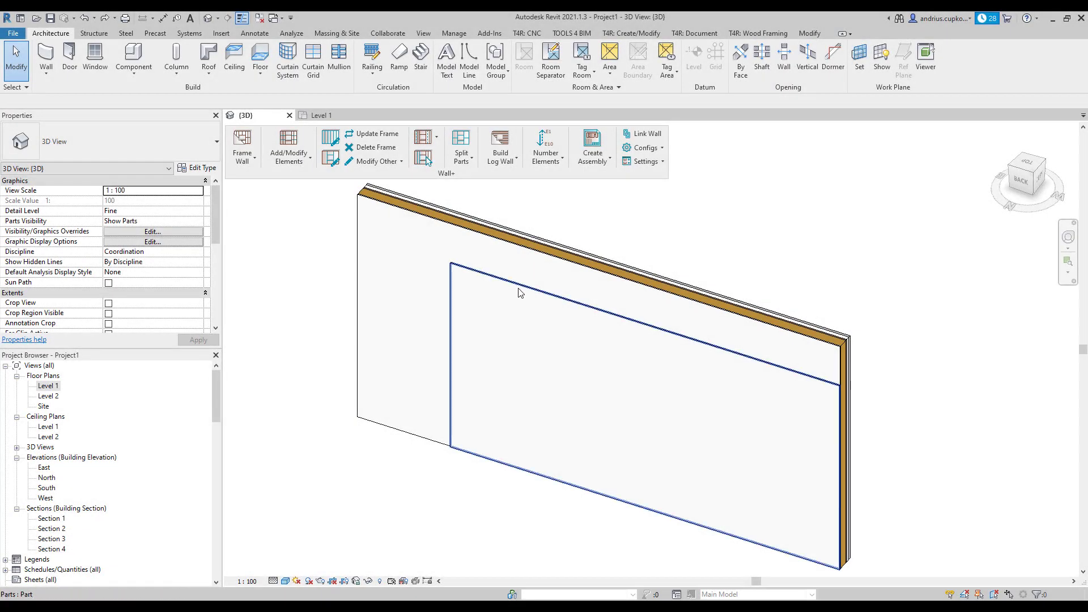
# Divide the resized gypsum board part with a sketched rectangle about 1379 by 2785 mm, starting at the part outline's upper-left corner
pyautogui.click(521, 292)
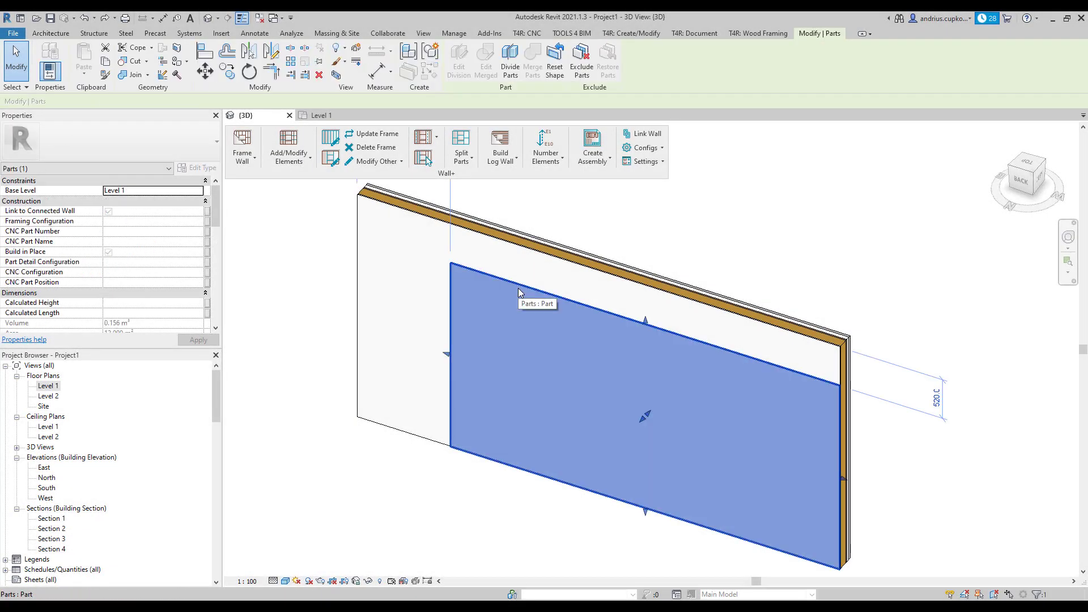
pyautogui.click(505, 75)
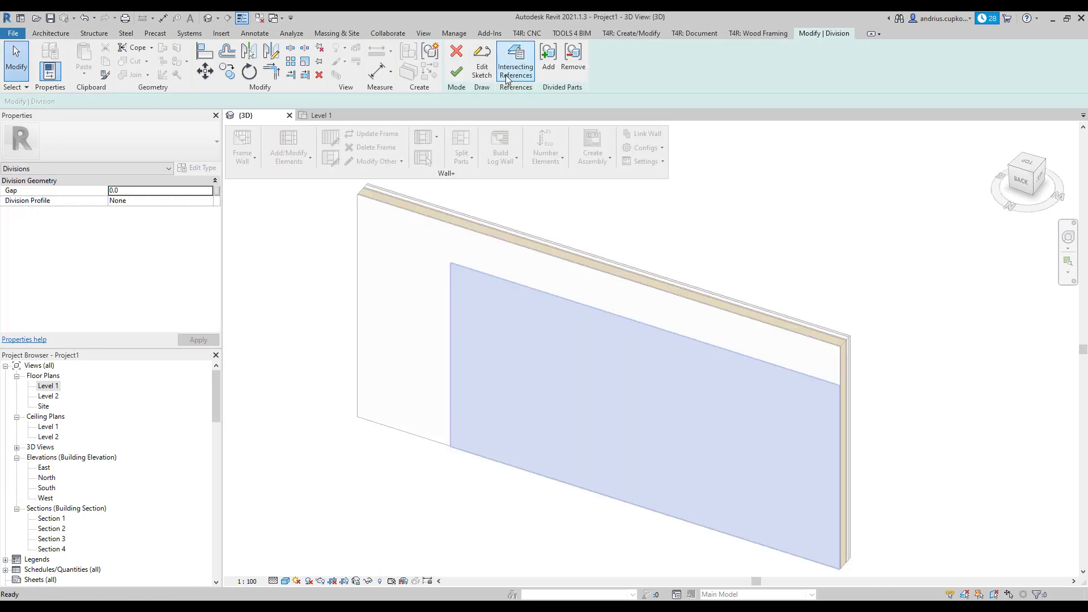
pyautogui.click(482, 67)
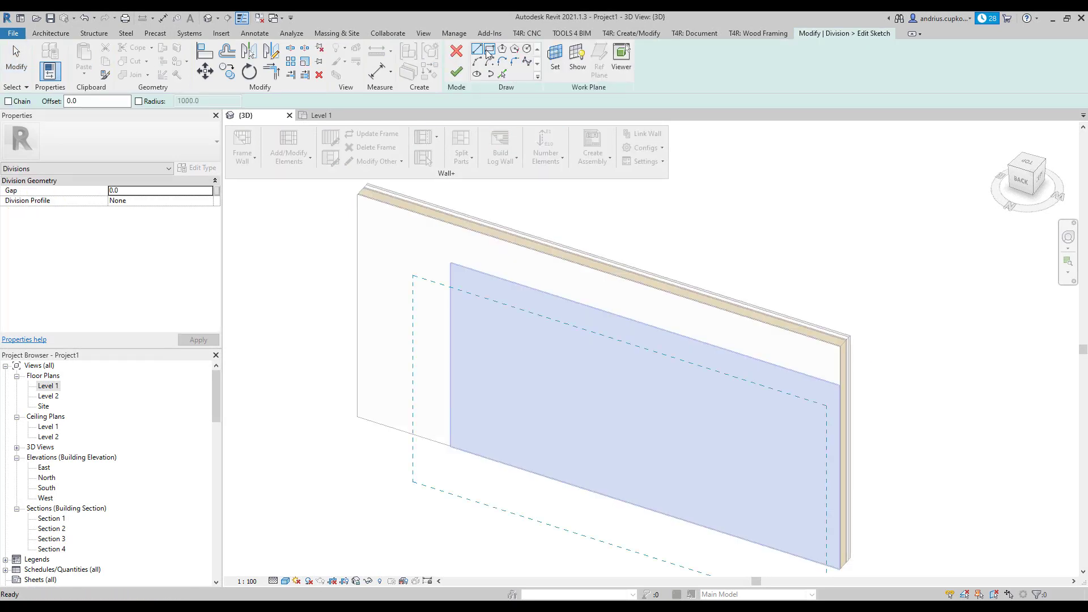
pyautogui.click(488, 51)
pyautogui.click(413, 276)
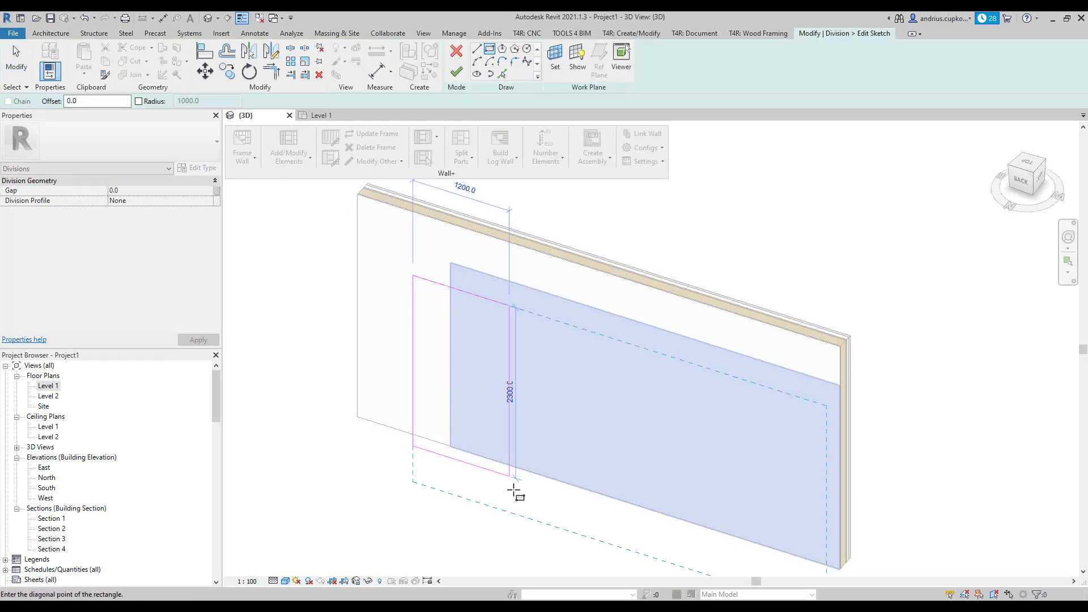
pyautogui.click(523, 517)
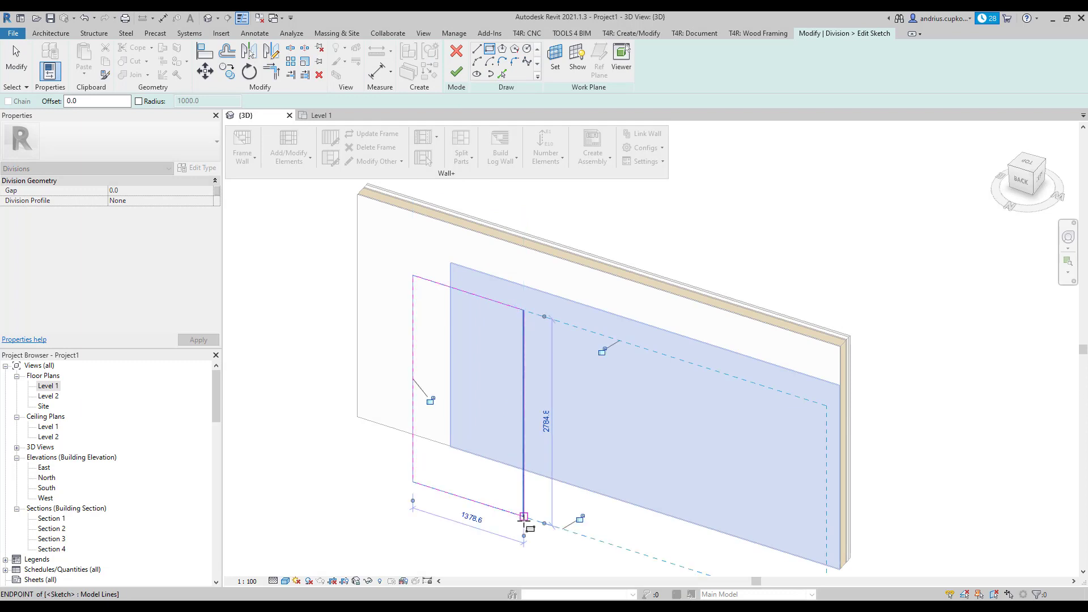
pyautogui.click(456, 72)
pyautogui.press('Escape')
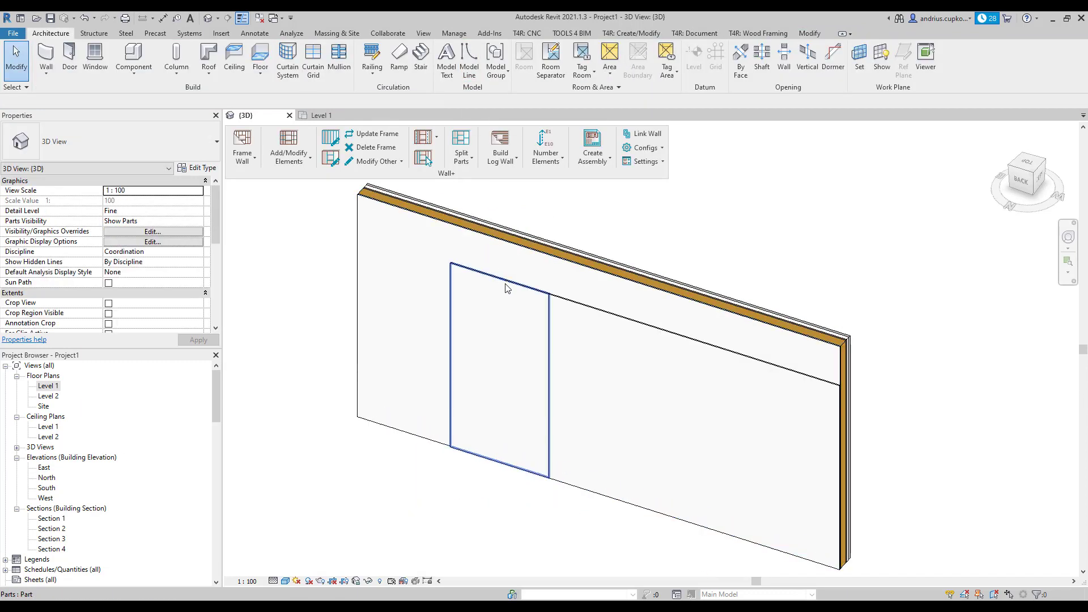
pyautogui.click(508, 289)
pyautogui.click(590, 228)
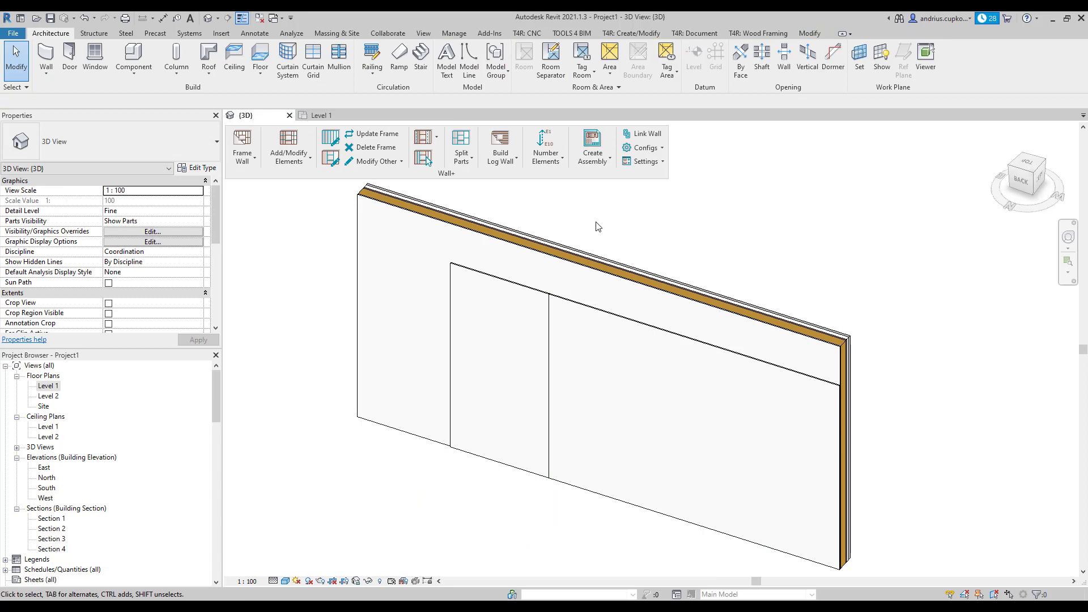
pyautogui.click(644, 148)
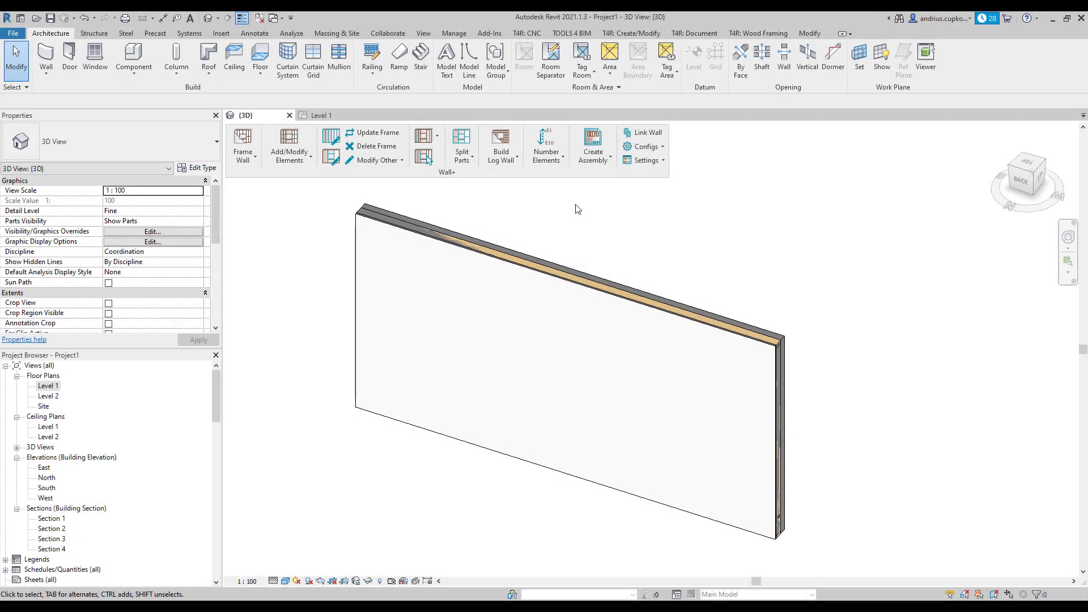
# Open the framed wall type's layer structure, widen it to read in full, and examine the layers' functions, materials and thicknesses
pyautogui.click(554, 261)
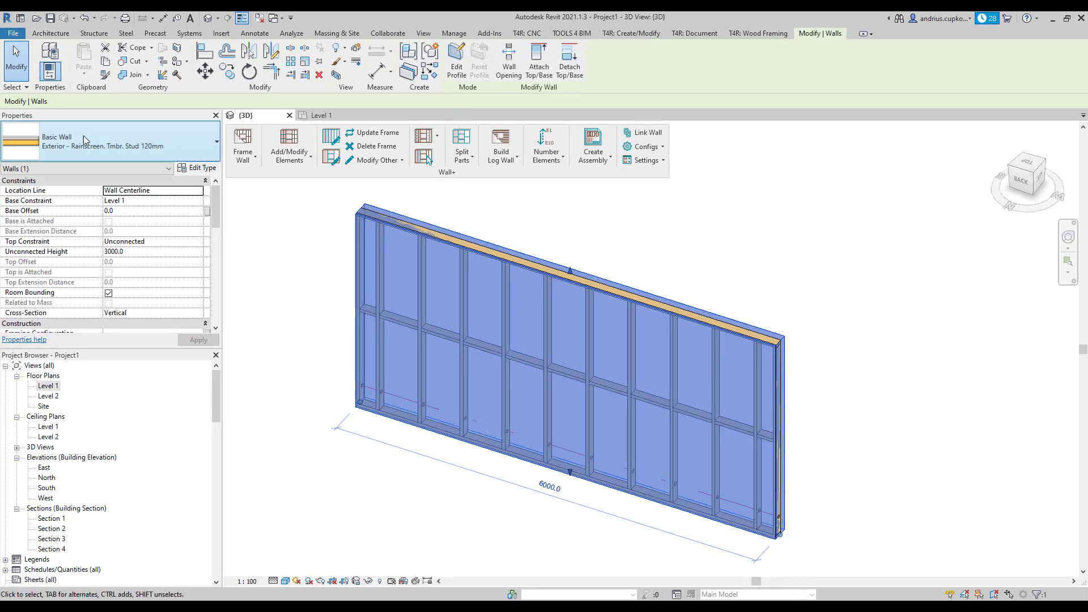
pyautogui.click(198, 168)
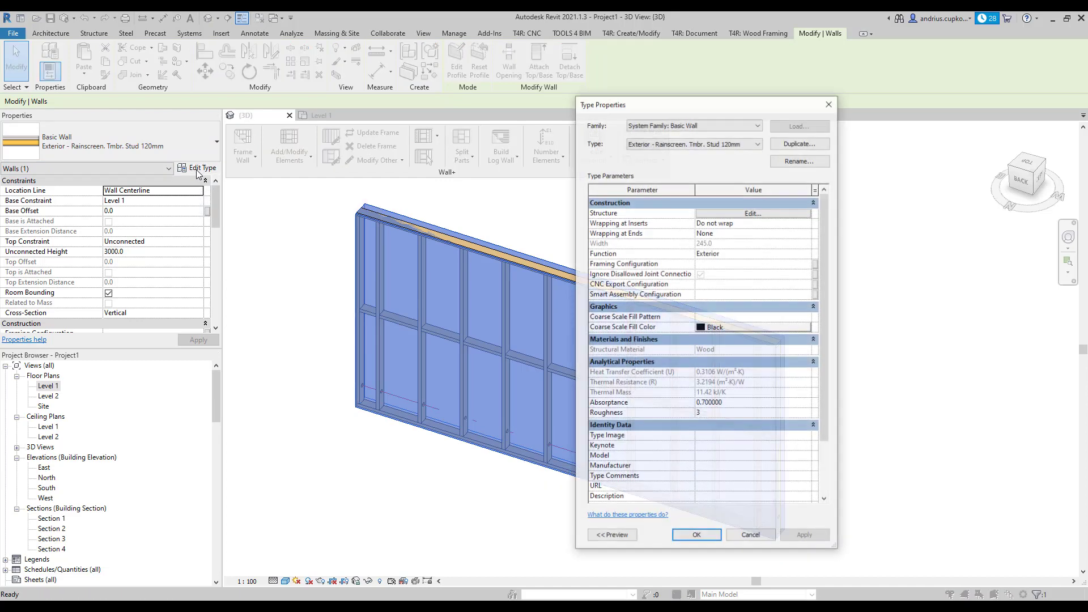
pyautogui.click(751, 213)
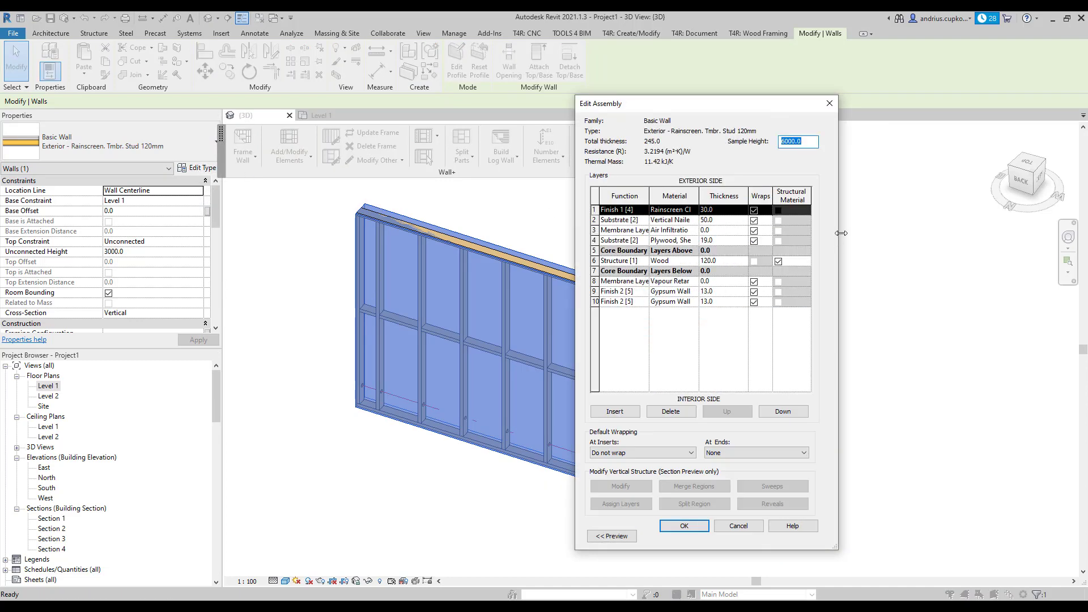
pyautogui.moveTo(841, 233); pyautogui.dragTo(967, 235)
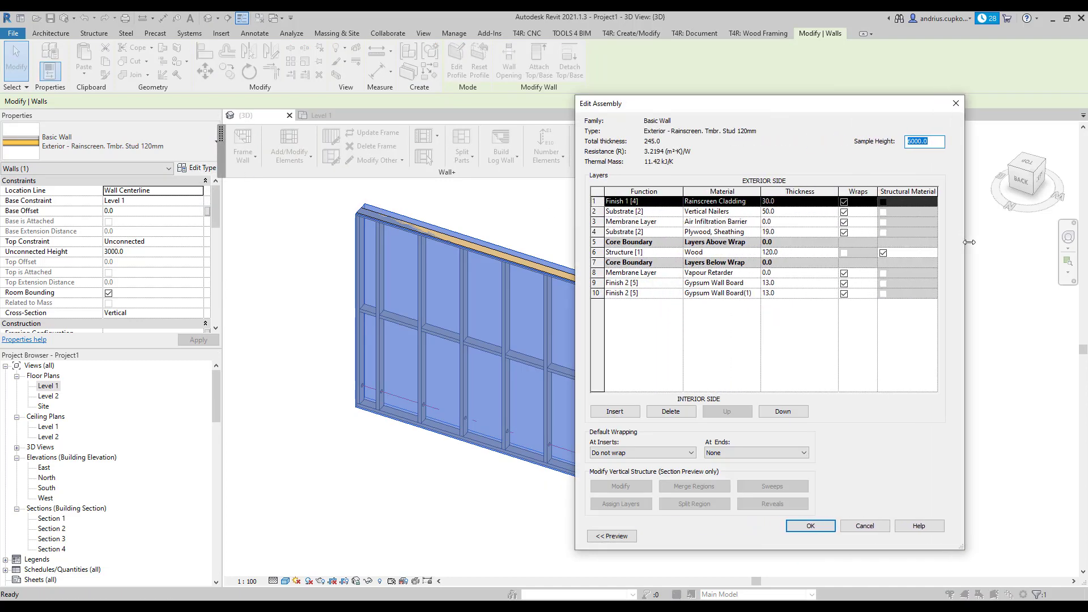
pyautogui.click(813, 334)
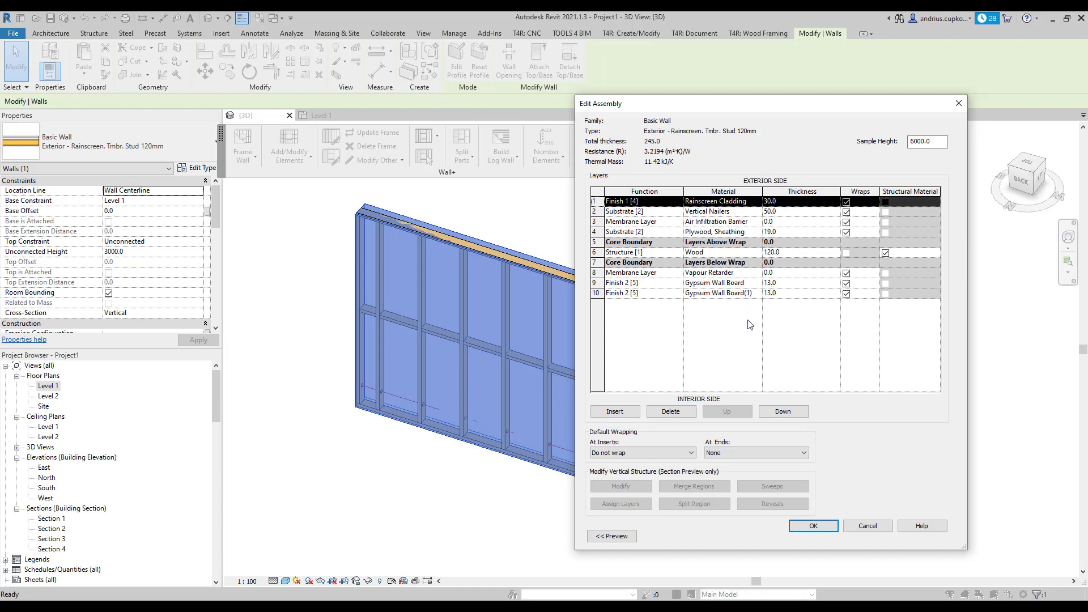
pyautogui.click(811, 525)
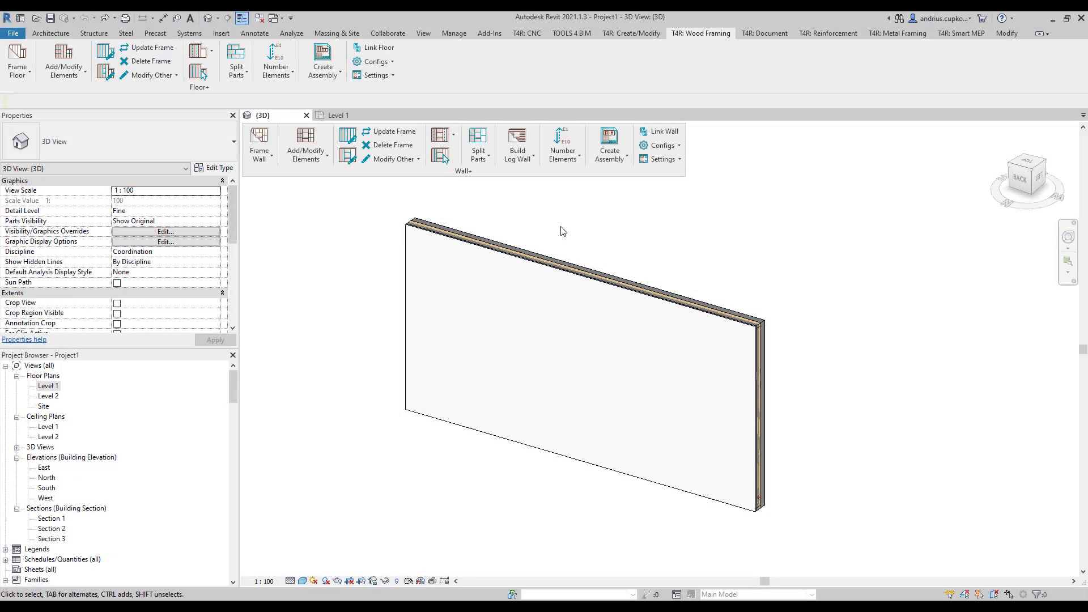
# Open the Link Wall settings for the framed wall and set the framing layer of both gypsum wall board layers to Sheathing
pyautogui.click(545, 274)
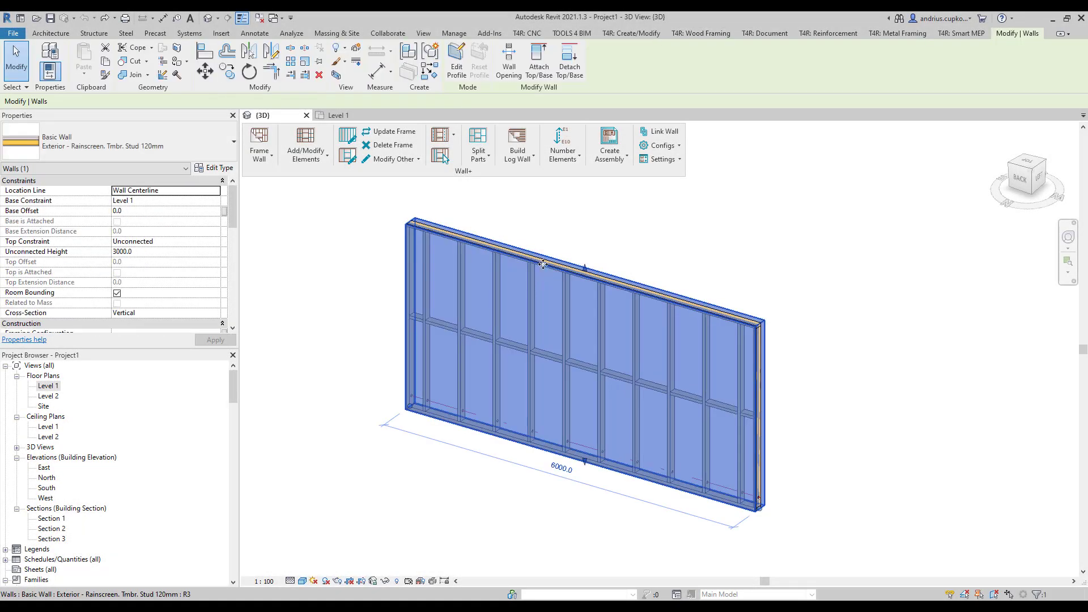
pyautogui.click(664, 132)
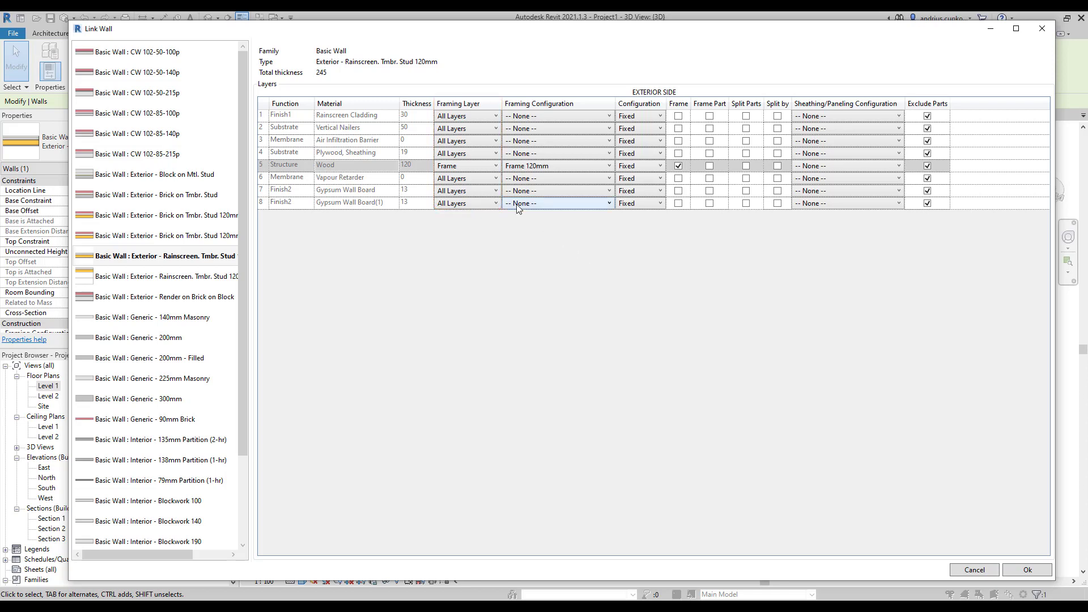
pyautogui.click(495, 191)
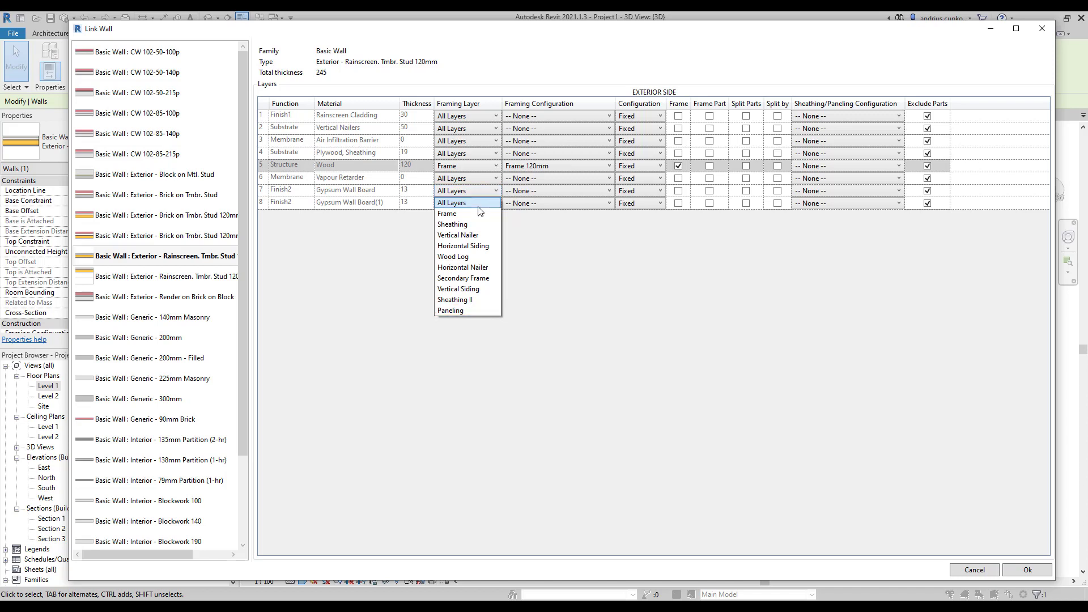
pyautogui.click(452, 224)
pyautogui.click(471, 203)
pyautogui.click(476, 237)
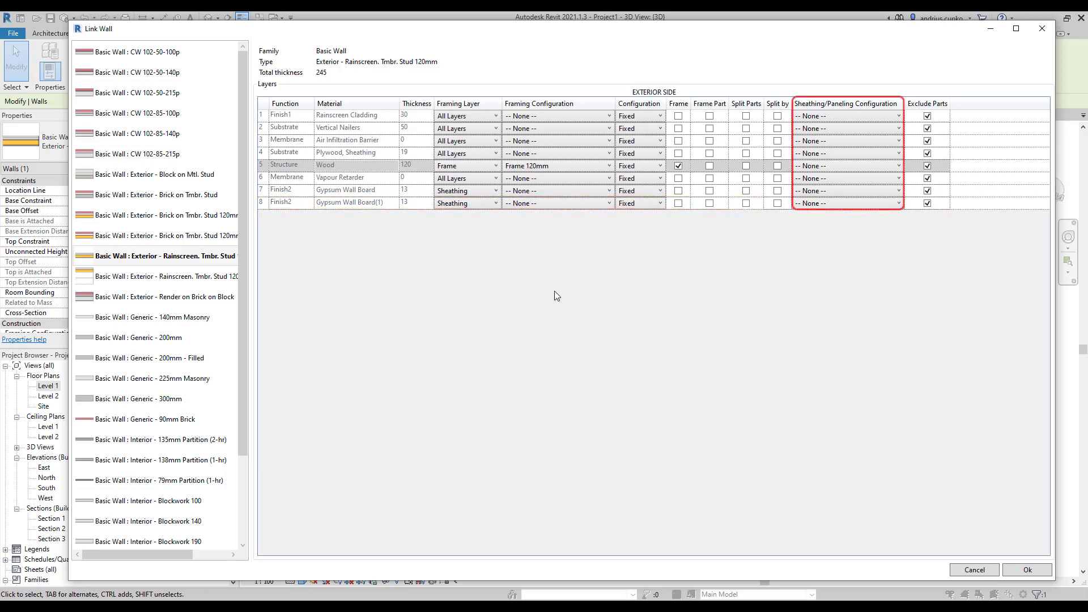
# Assign the "Frame - 1 Ex & 1 In Layers" sheathing configuration to both gypsum wall board layers
pyautogui.click(822, 190)
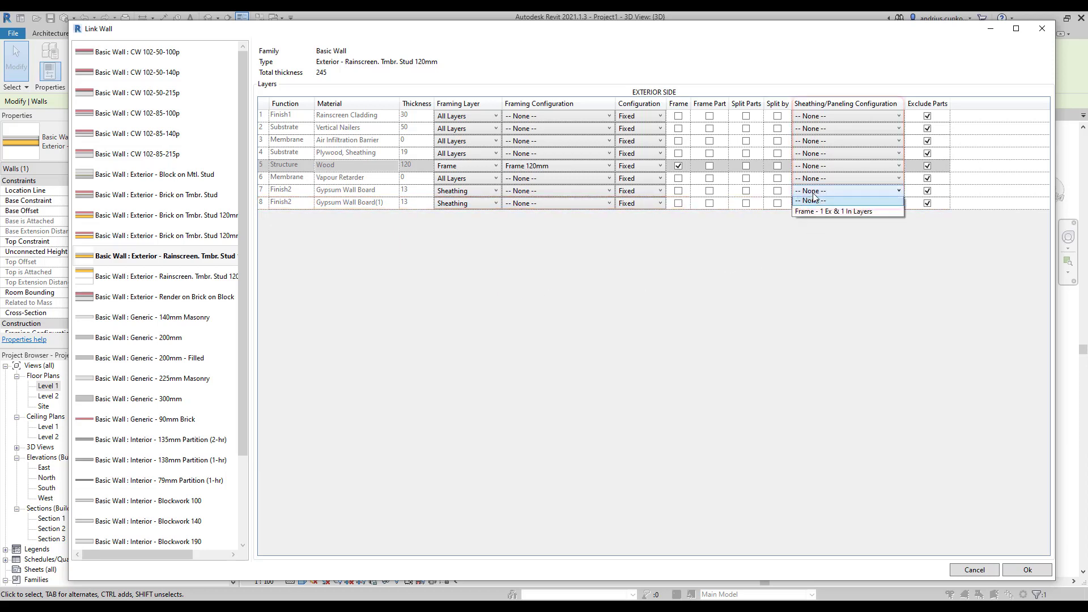
pyautogui.click(827, 214)
pyautogui.click(828, 203)
pyautogui.click(828, 226)
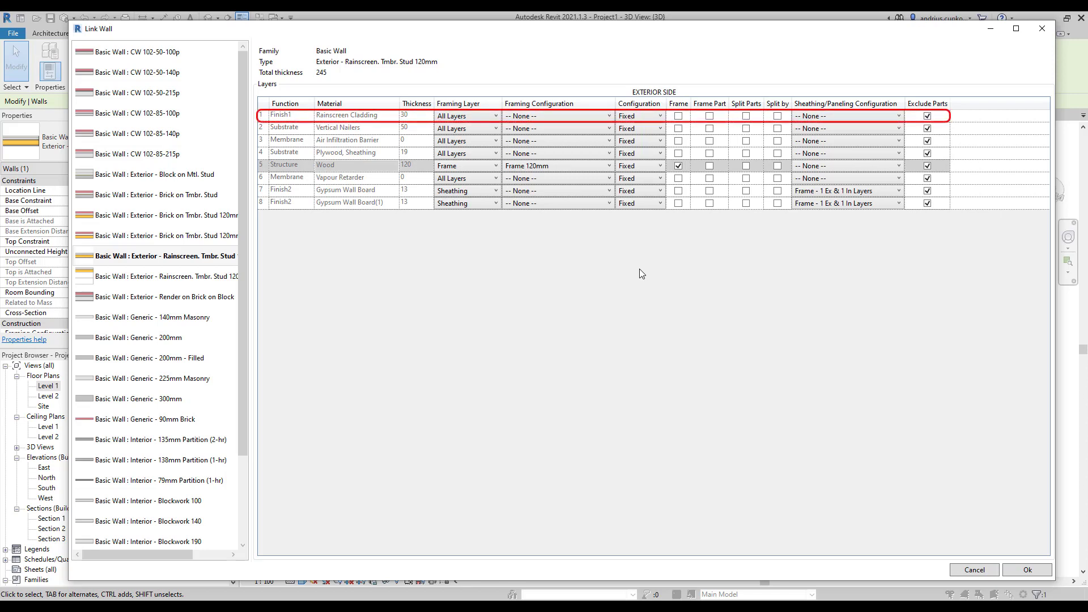
# Set the Rainscreen Cladding layer's framing layer to Paneling and its sheathing/paneling configuration to Panel
pyautogui.click(488, 116)
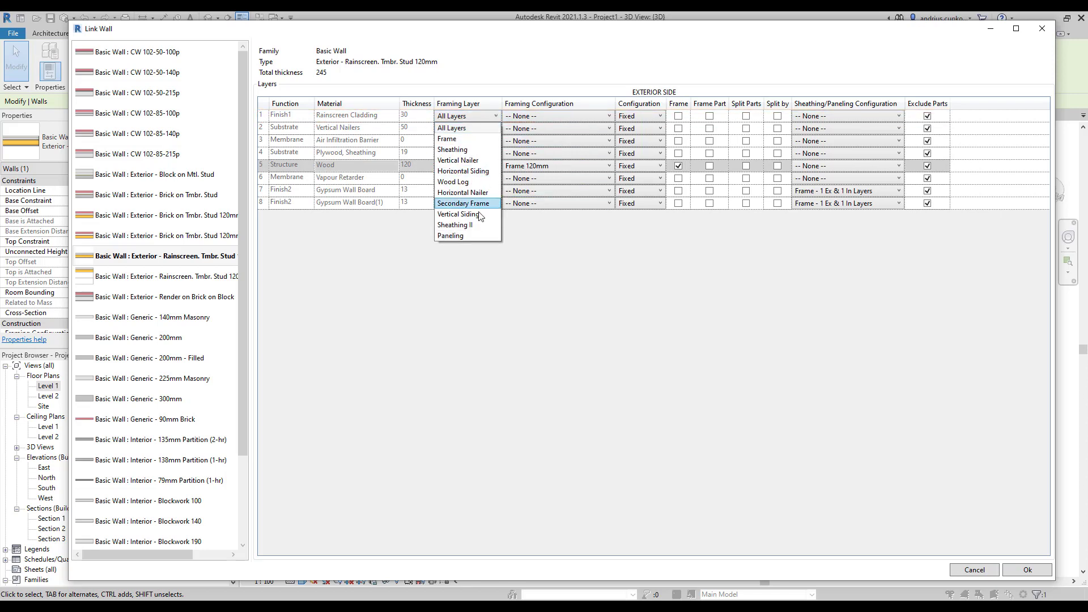
pyautogui.click(484, 236)
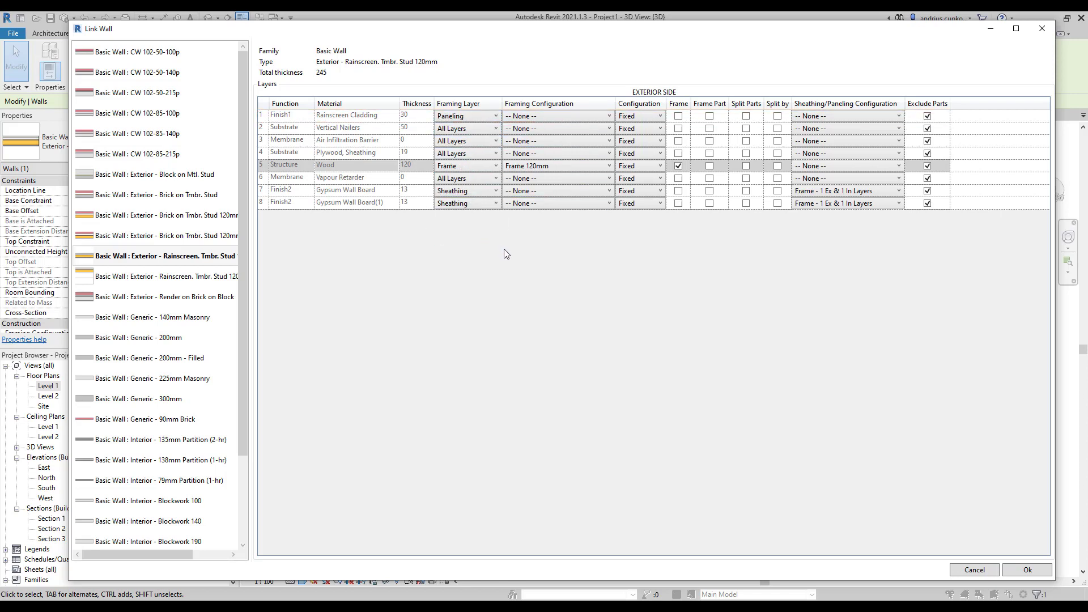
pyautogui.click(809, 118)
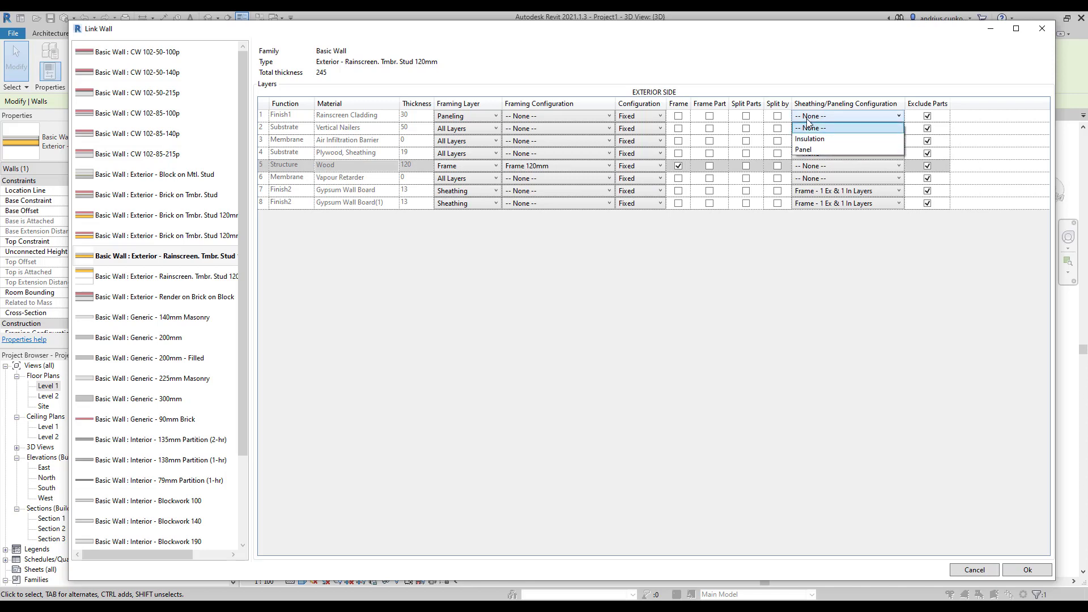
pyautogui.click(816, 150)
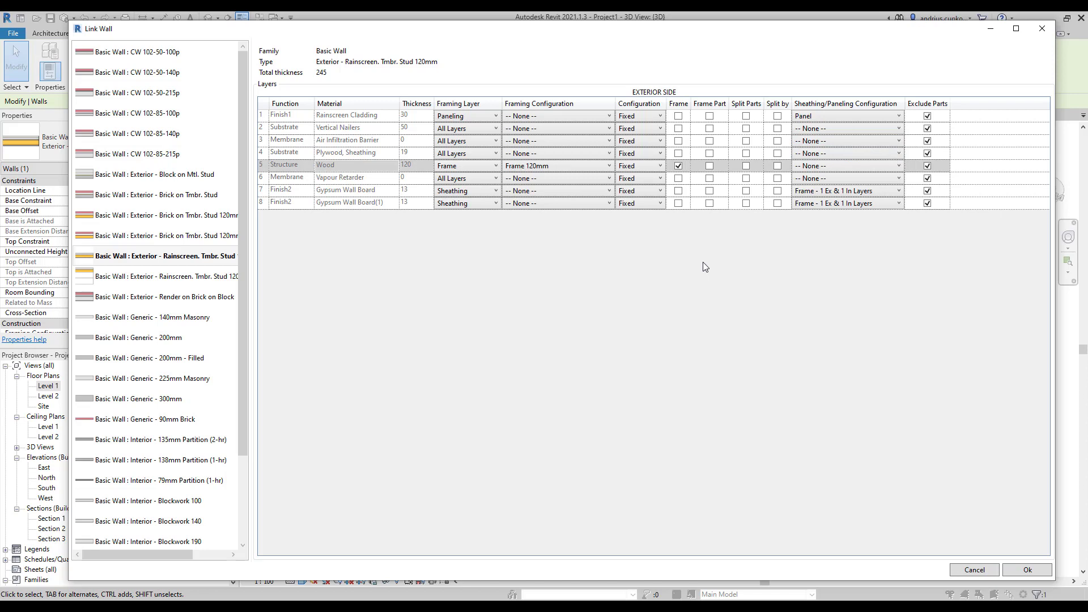
# Enable Split Parts for the Rainscreen Cladding layer and both gypsum wall board layers
pyautogui.click(809, 167)
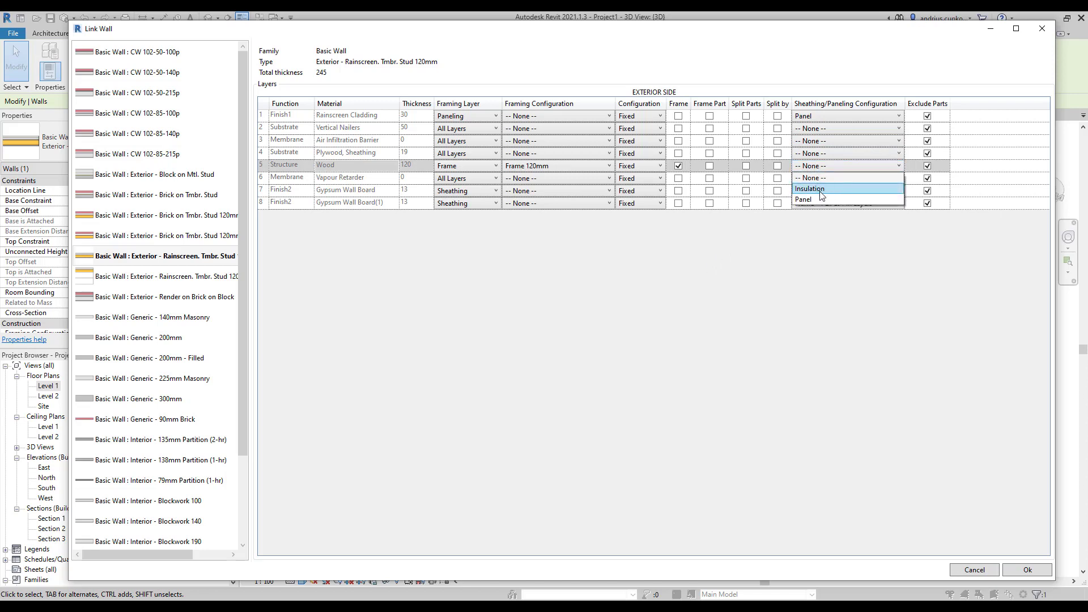
pyautogui.click(576, 302)
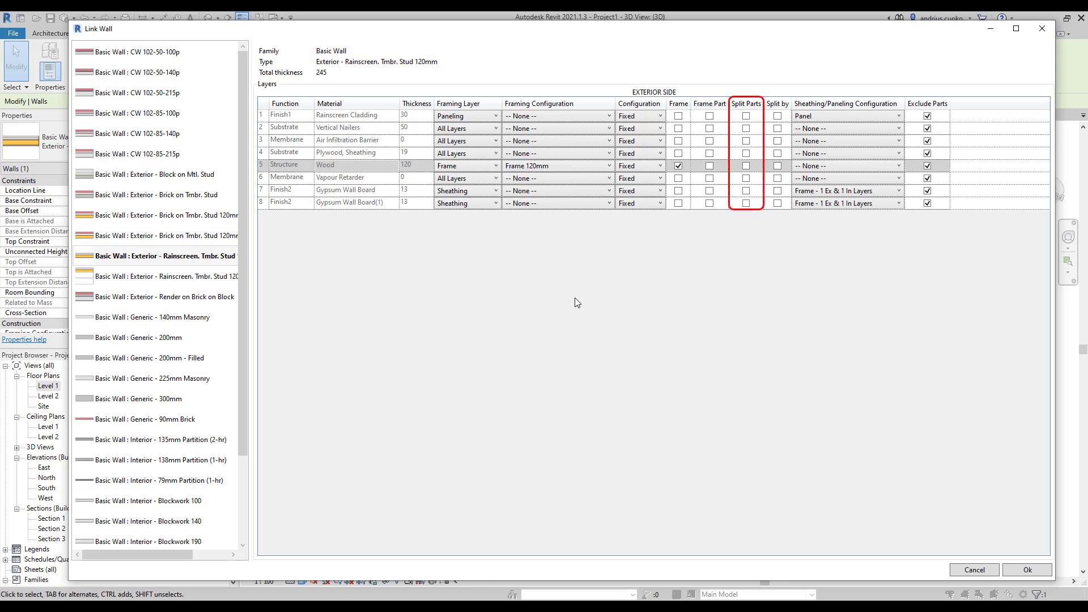
pyautogui.click(746, 191)
pyautogui.click(747, 116)
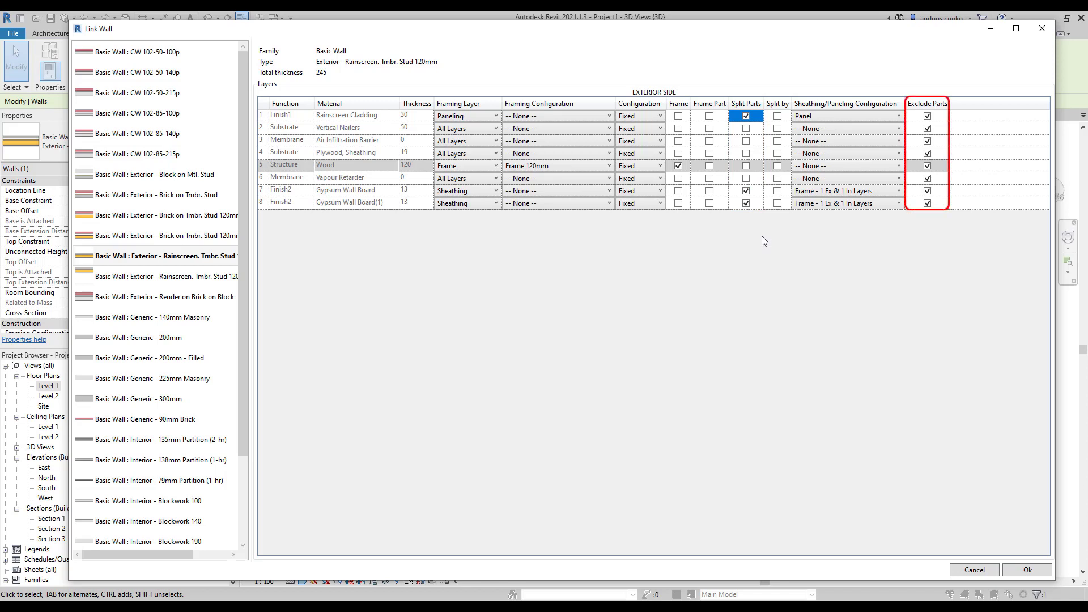
# Turn off Exclude Parts for every layer except the Wood structure layer and accept the wall link settings
pyautogui.click(928, 204)
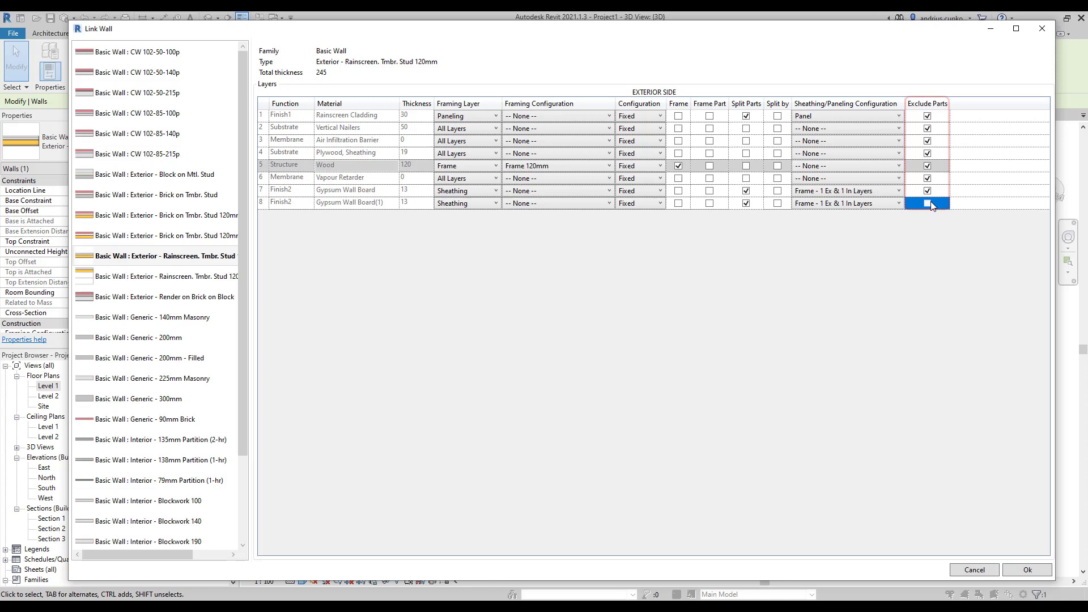
pyautogui.click(929, 191)
pyautogui.click(928, 178)
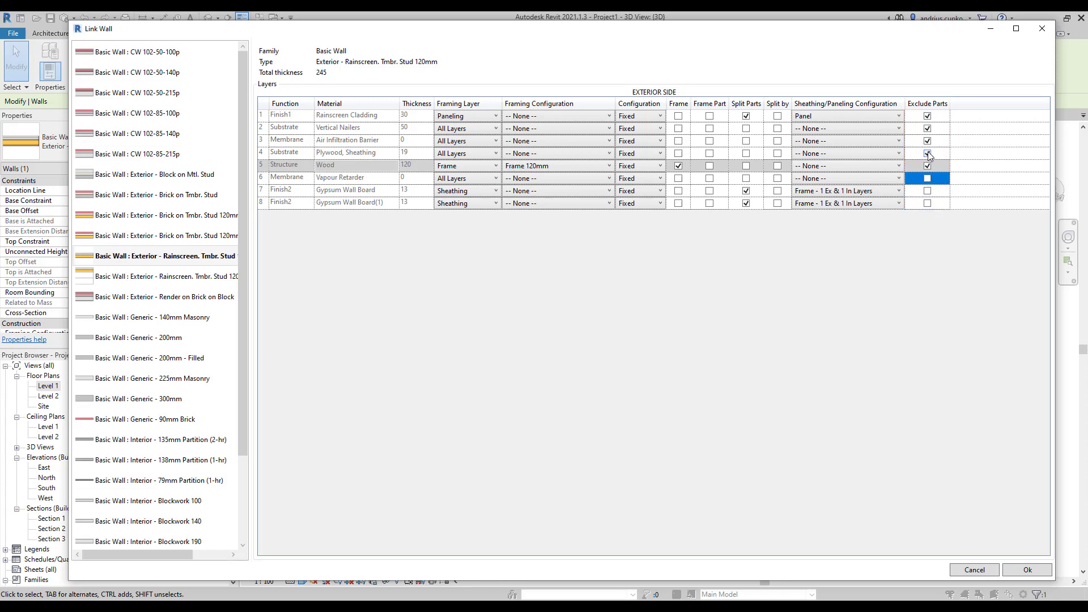
pyautogui.click(927, 153)
pyautogui.click(927, 141)
pyautogui.click(927, 129)
pyautogui.click(927, 116)
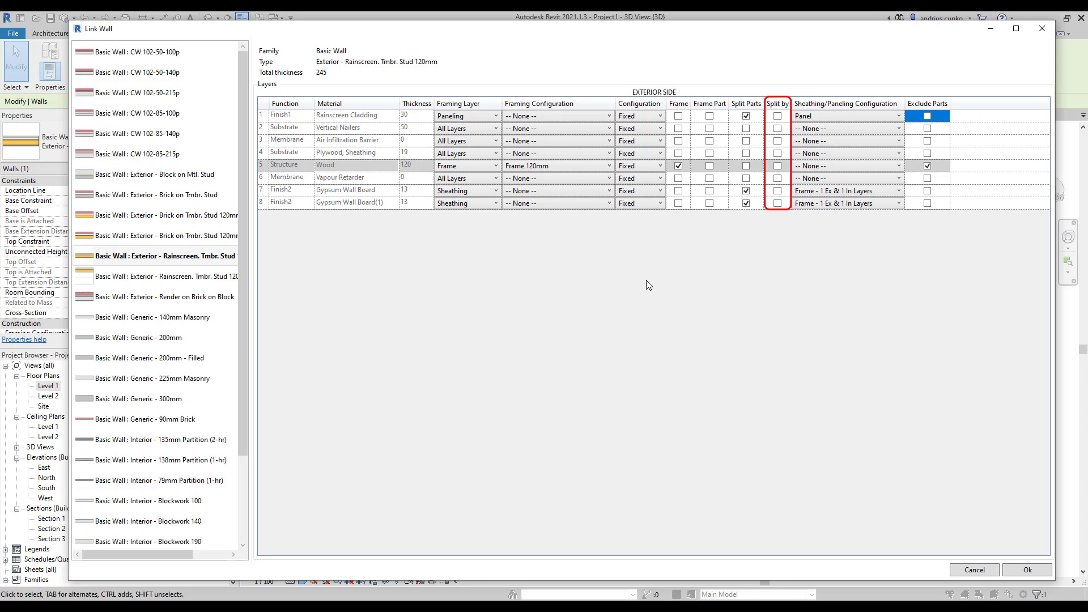
pyautogui.click(1027, 570)
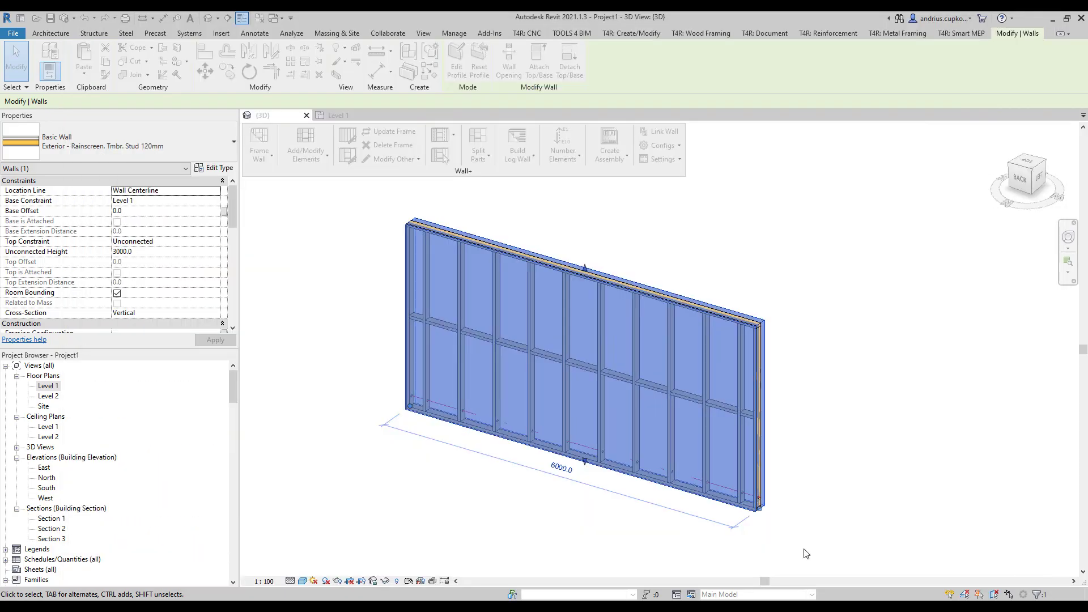
# Deselect the wall and set the 3D view's Parts Visibility to Show Parts
pyautogui.click(613, 531)
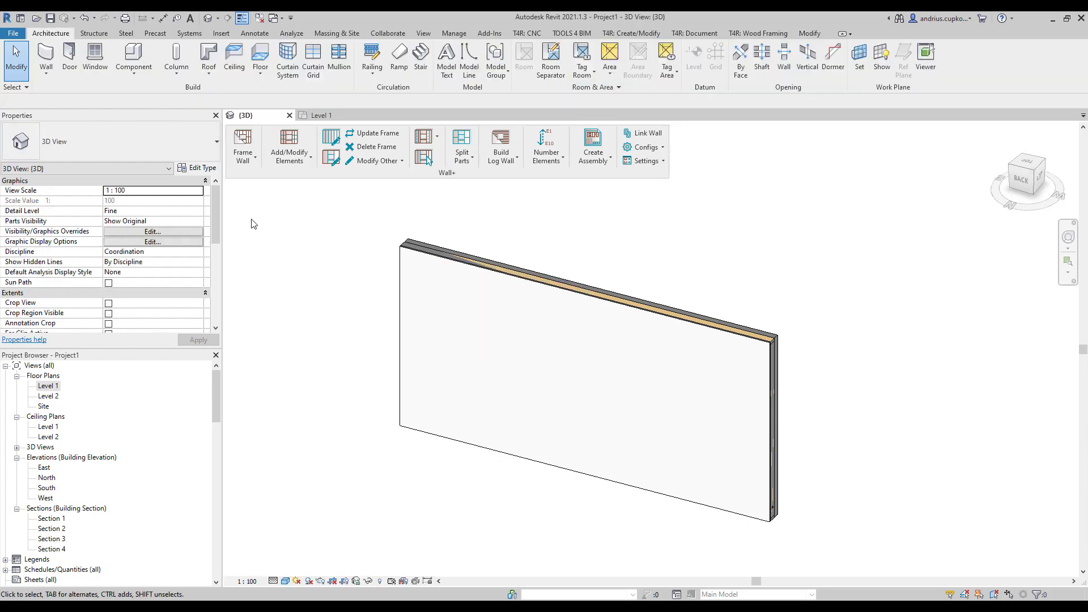
pyautogui.click(198, 221)
pyautogui.click(173, 231)
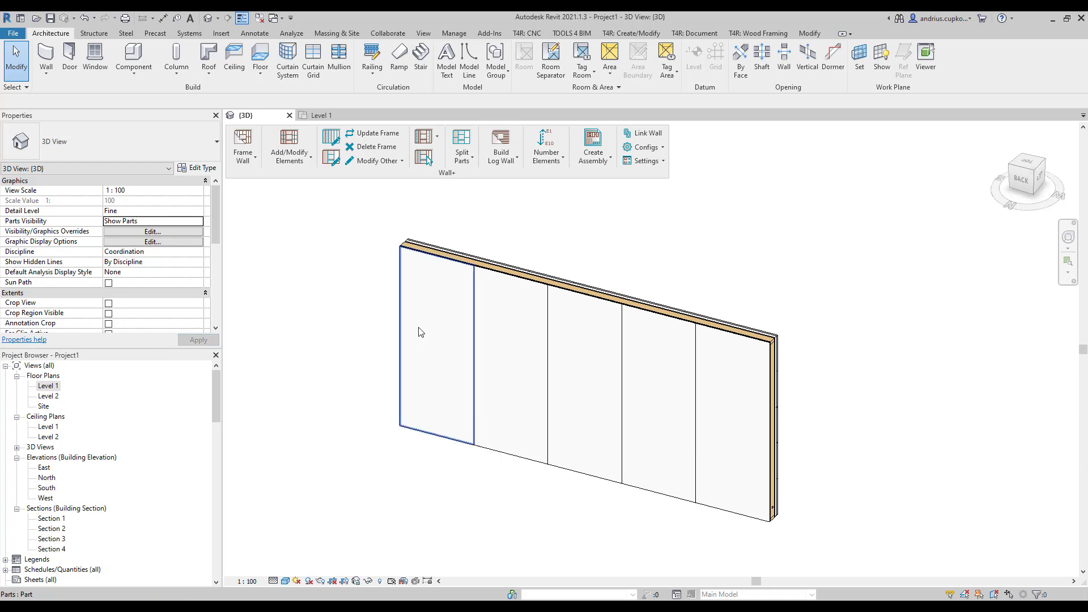
# Select individual sheathing parts on the wall's interior face and examine their framing member identity data
pyautogui.click(496, 343)
pyautogui.click(573, 366)
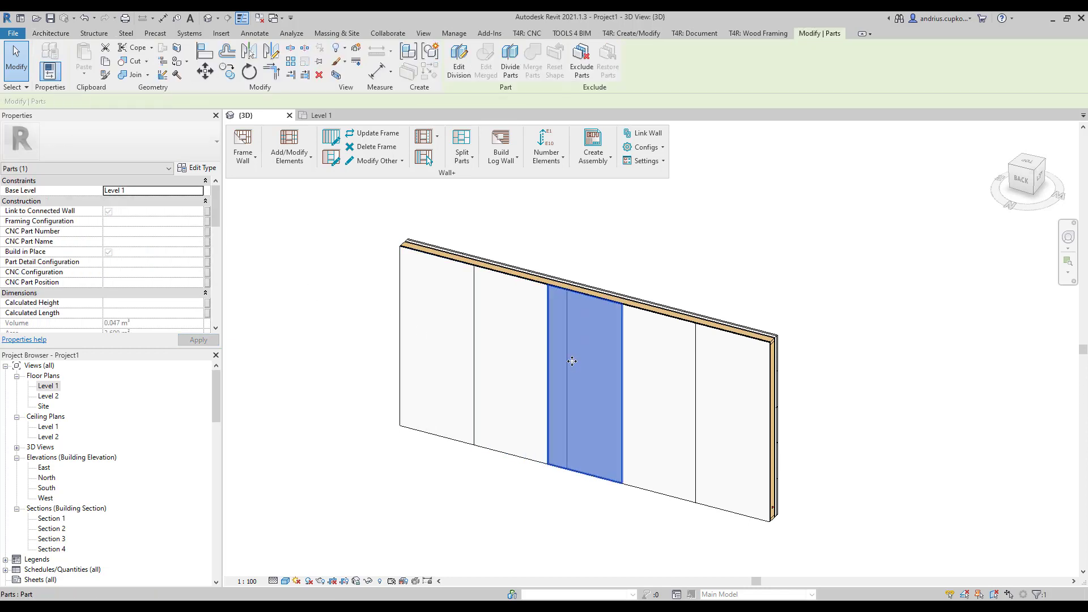
pyautogui.scroll(1, 573, 364)
pyautogui.click(678, 370)
pyautogui.scroll(-1, 627, 321)
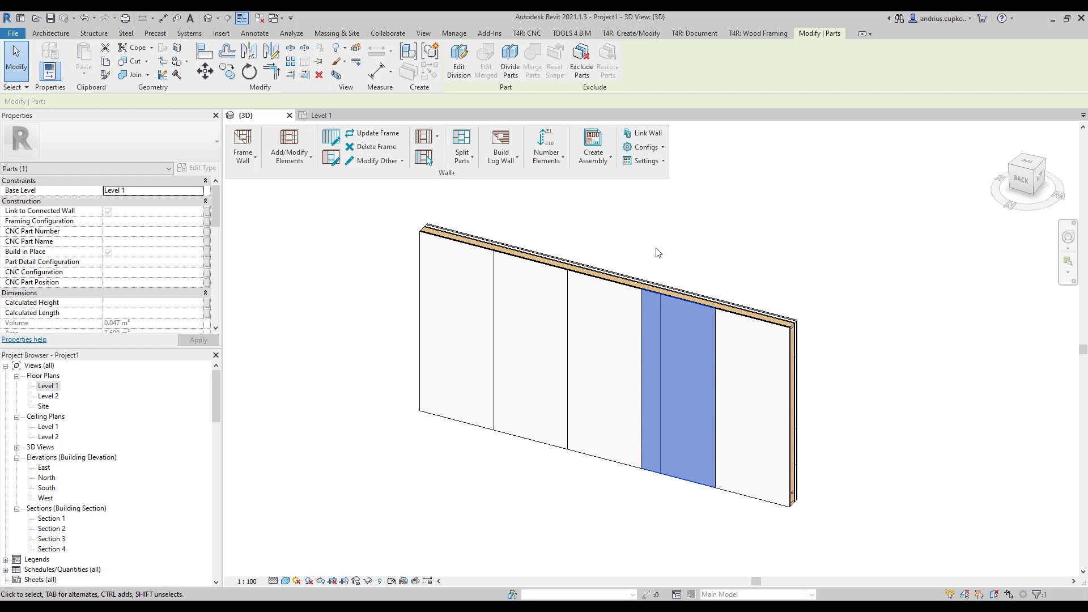
pyautogui.moveTo(215, 207); pyautogui.dragTo(210, 267)
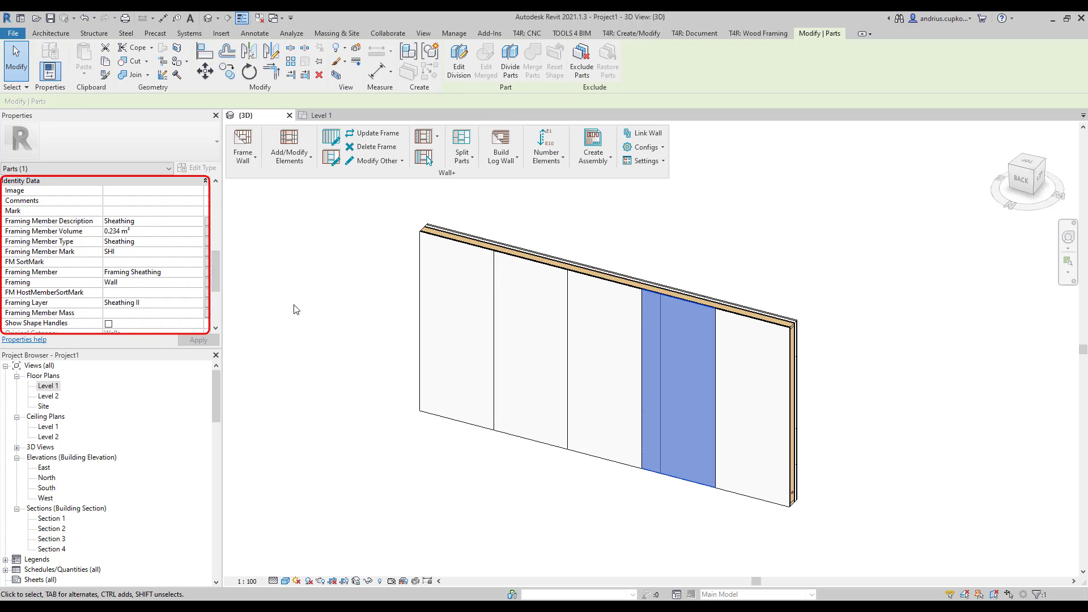
pyautogui.press('Escape')
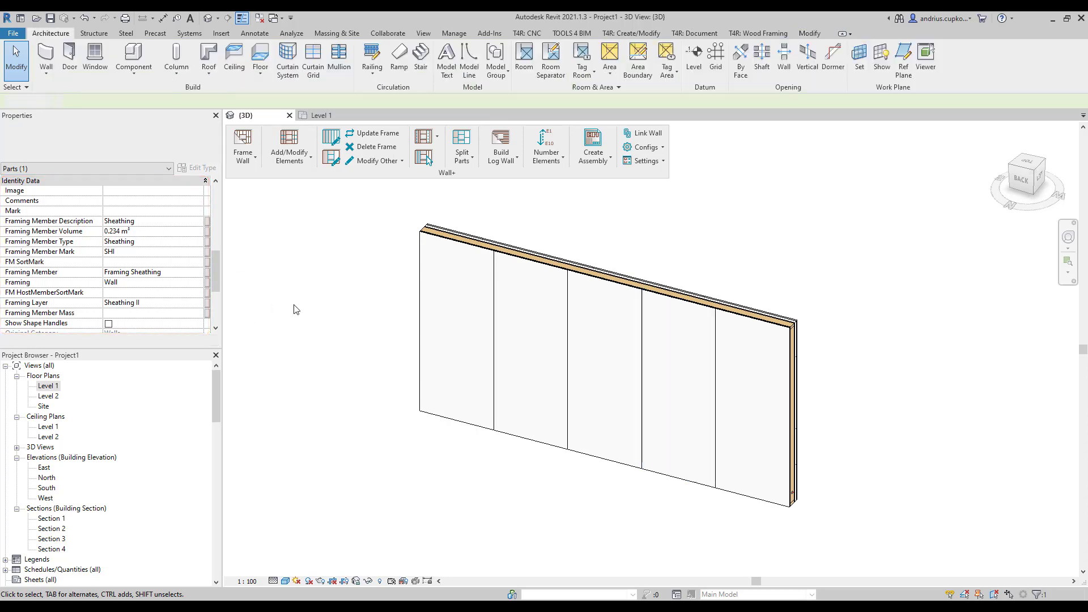
# Turn to the wall's exterior side and inspect the individual cladding panels
pyautogui.moveTo(890, 432)
pyautogui.keyDown('shift'); pyautogui.mouseDown(button='middle')
pyautogui.moveTo(857, 418)
pyautogui.moveTo(624, 396)
pyautogui.mouseUp(button='middle'); pyautogui.keyUp('shift')
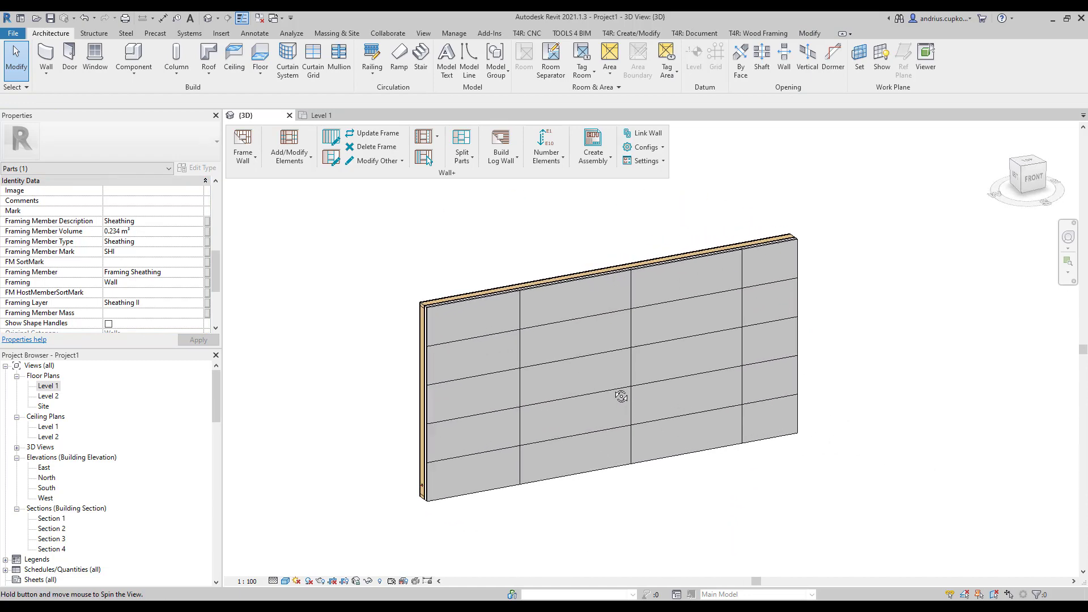
pyautogui.click(586, 348)
pyautogui.click(680, 391)
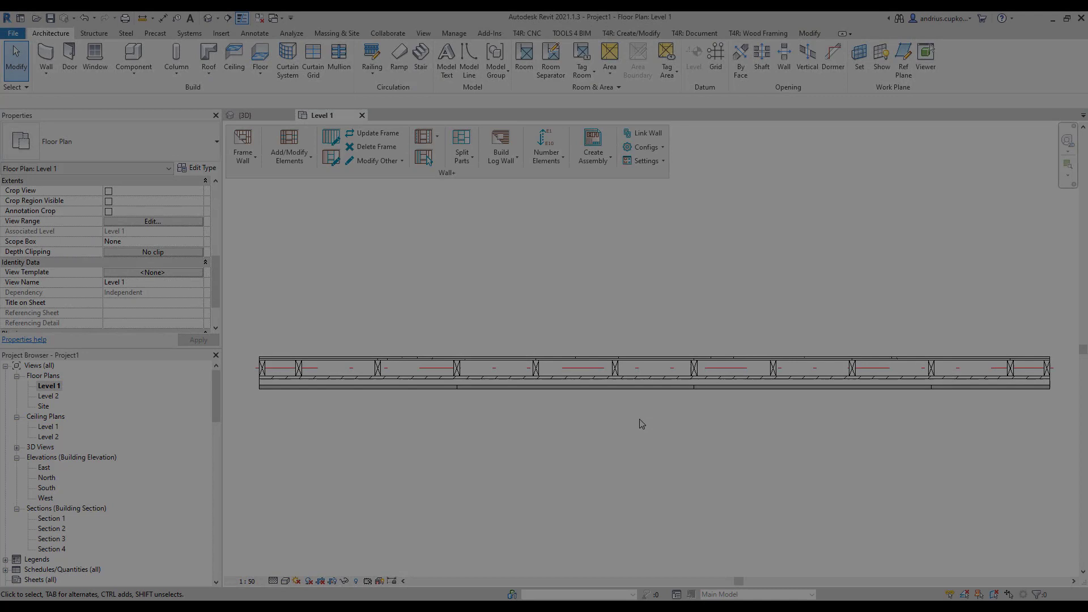
# In the Level 1 plan, inspect how the joints of both sheathing layers and the cladding align with the studs
pyautogui.scroll(3, 684, 357)
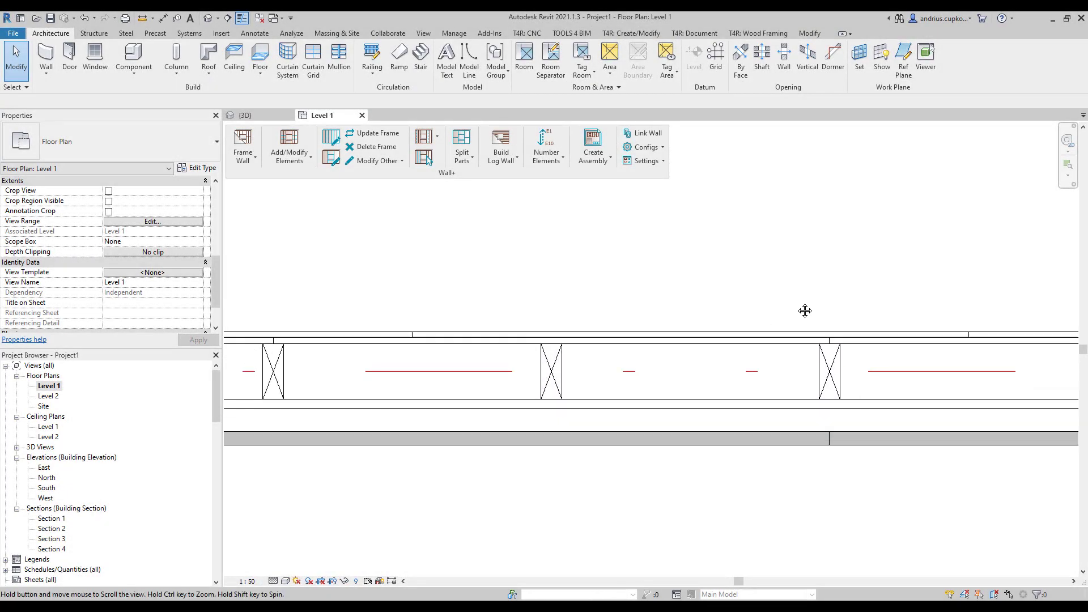
pyautogui.click(717, 340)
pyautogui.scroll(-2, 716, 340)
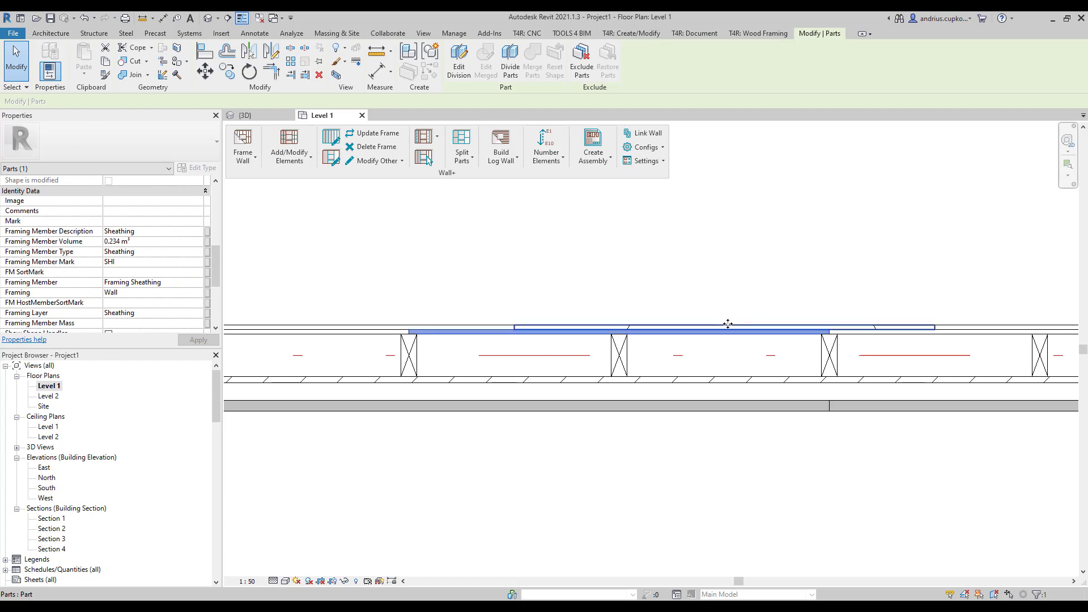
pyautogui.click(730, 327)
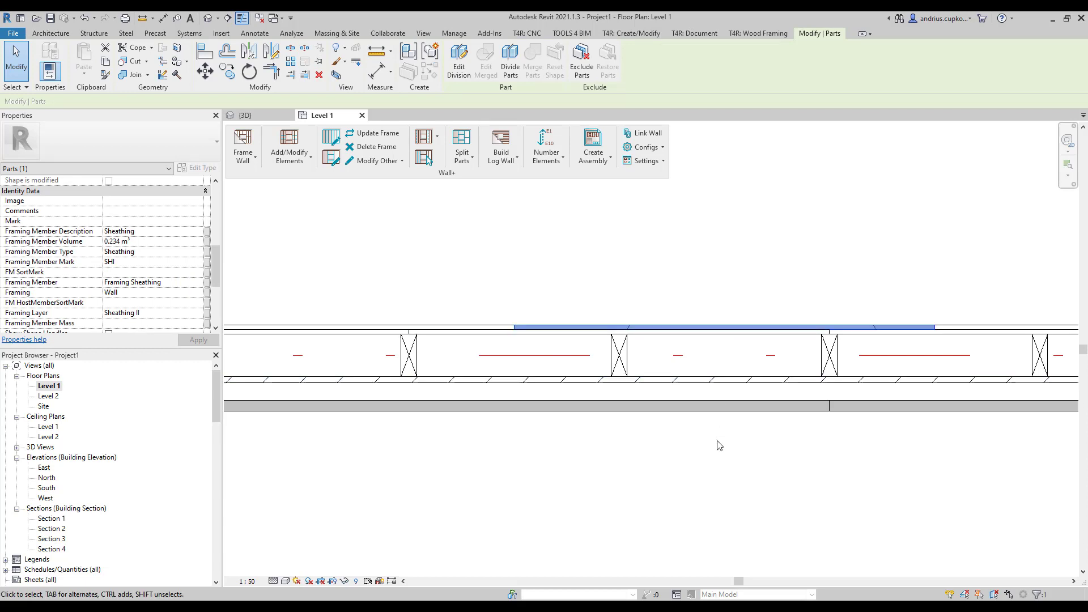
pyautogui.scroll(-2, 724, 468)
pyautogui.moveTo(724, 468); pyautogui.dragTo(745, 449, button='middle')
pyautogui.click(744, 447)
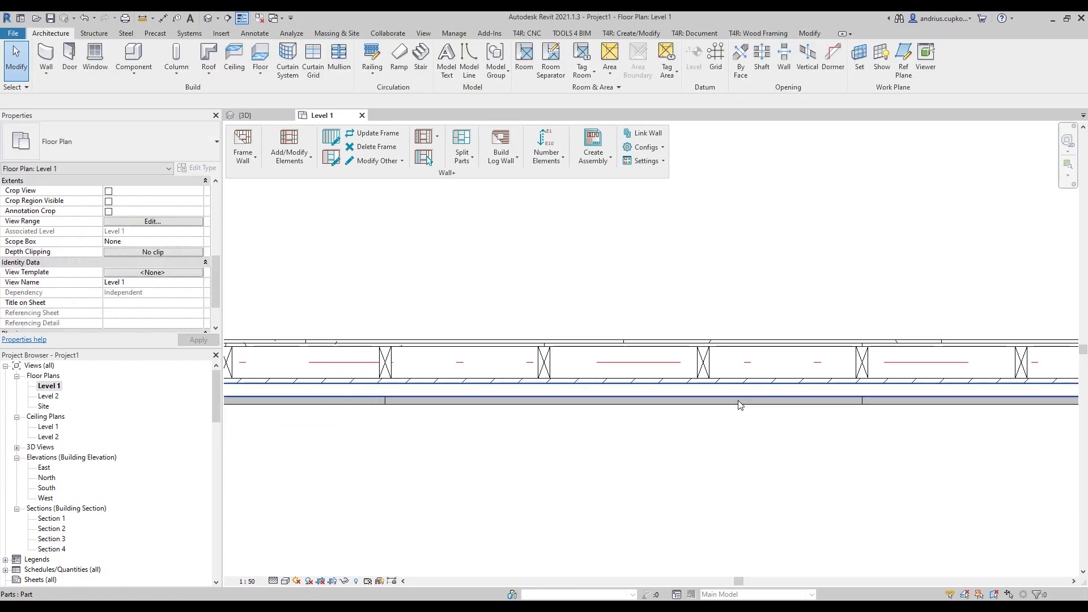
pyautogui.click(738, 409)
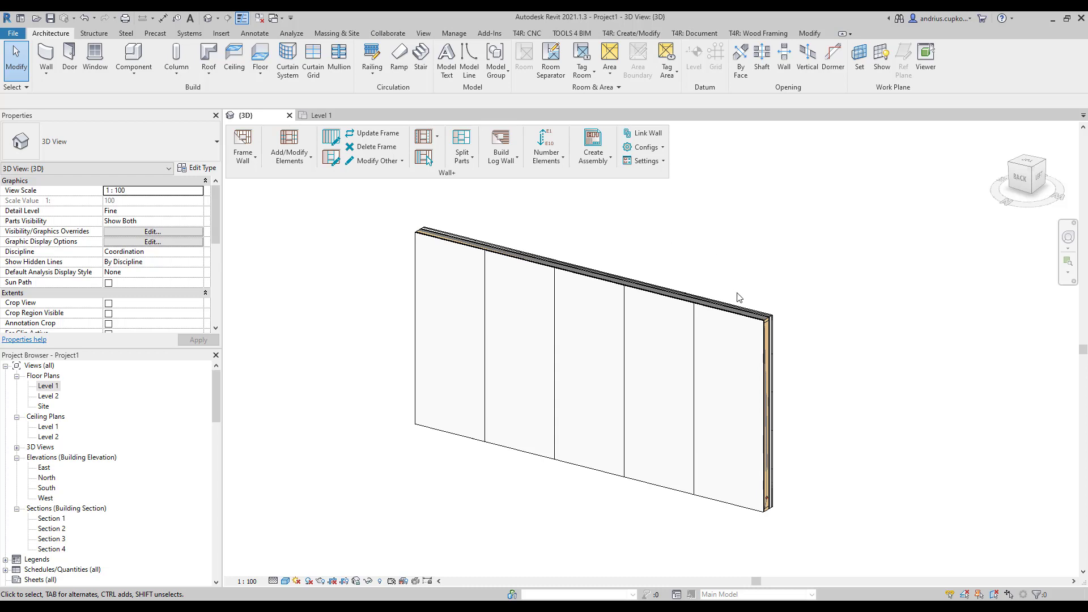
# Set the framed wall's length to 4500 mm in the 3D view and check the frame against it
pyautogui.click(731, 318)
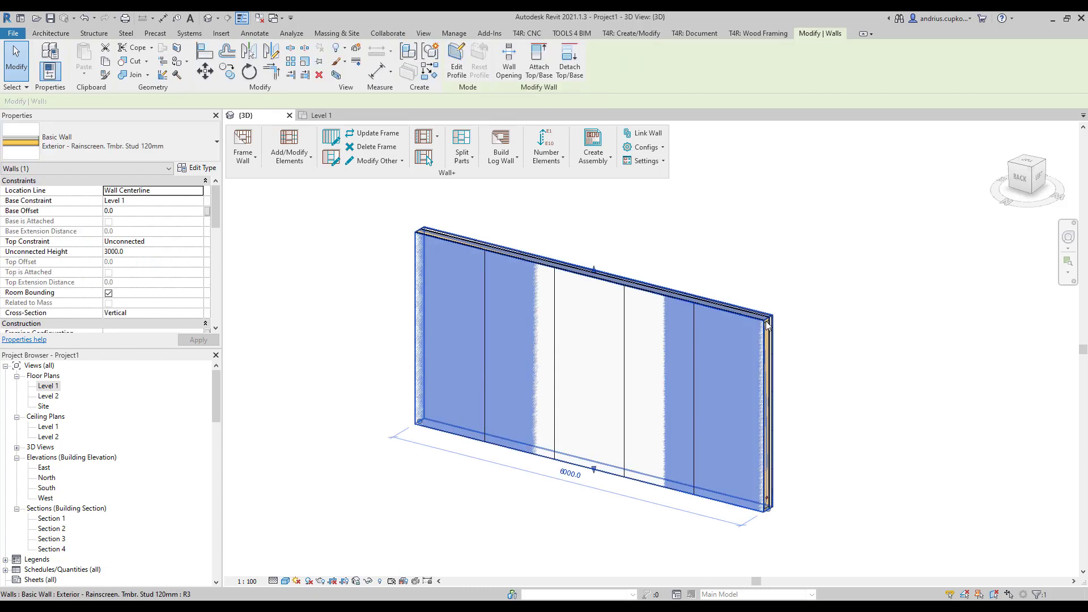
pyautogui.click(565, 475)
pyautogui.write('4500')
pyautogui.press('Return')
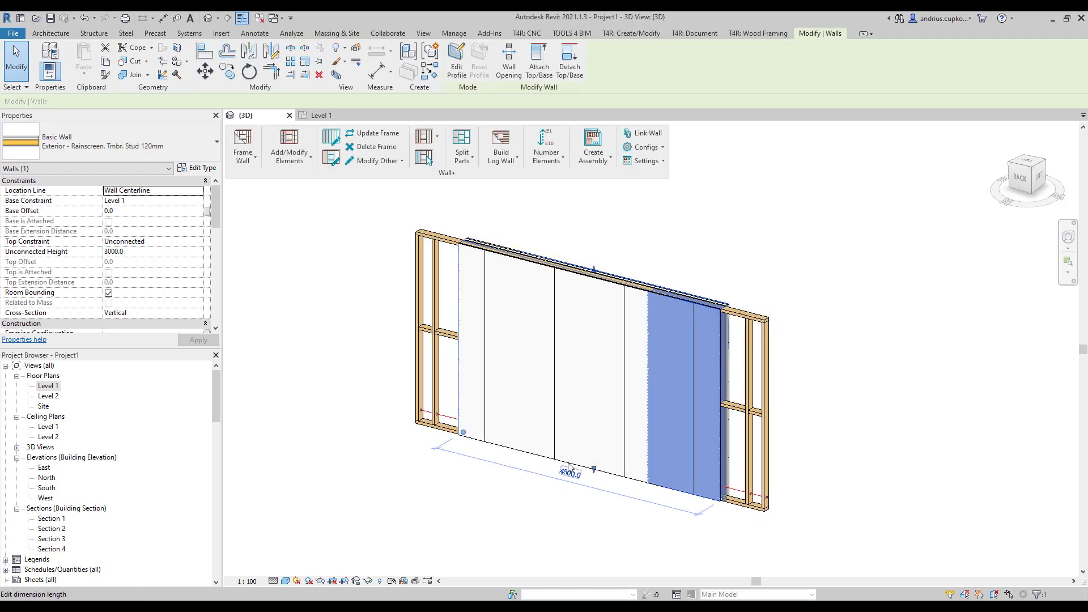
pyautogui.press('Escape')
pyautogui.click(414, 274)
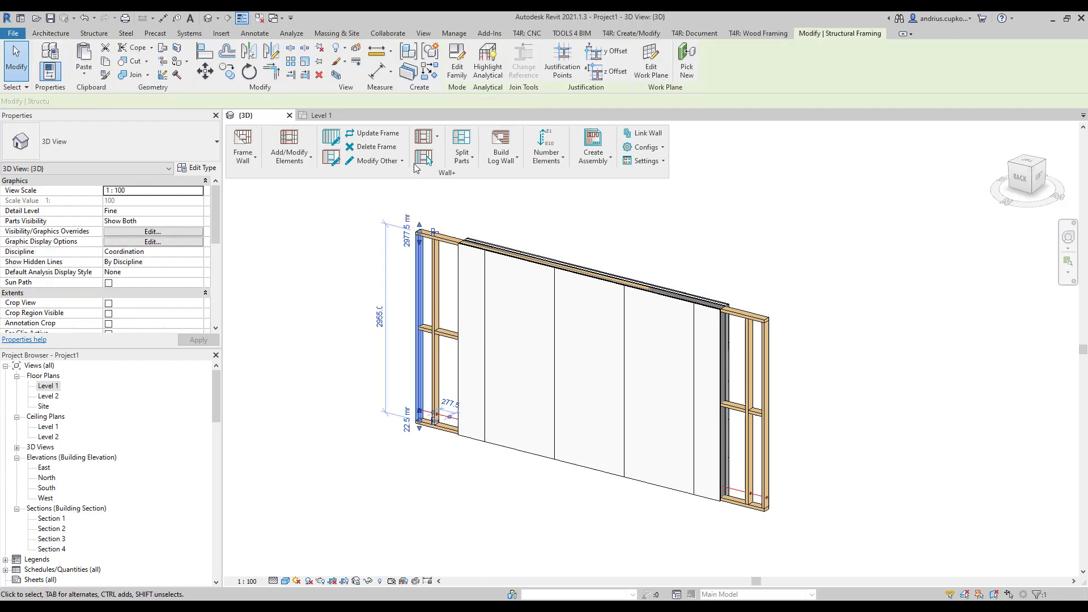
pyautogui.click(450, 188)
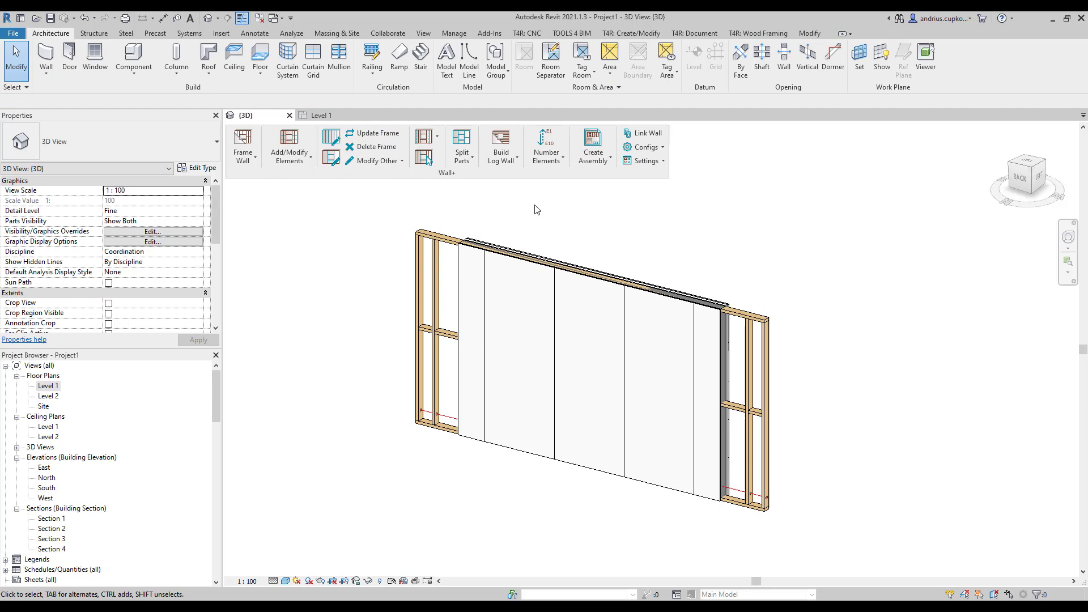
# Check that Split Parts with "Frame Wall" Command is enabled in the default framing parameters and save them
pyautogui.click(646, 147)
pyautogui.click(694, 214)
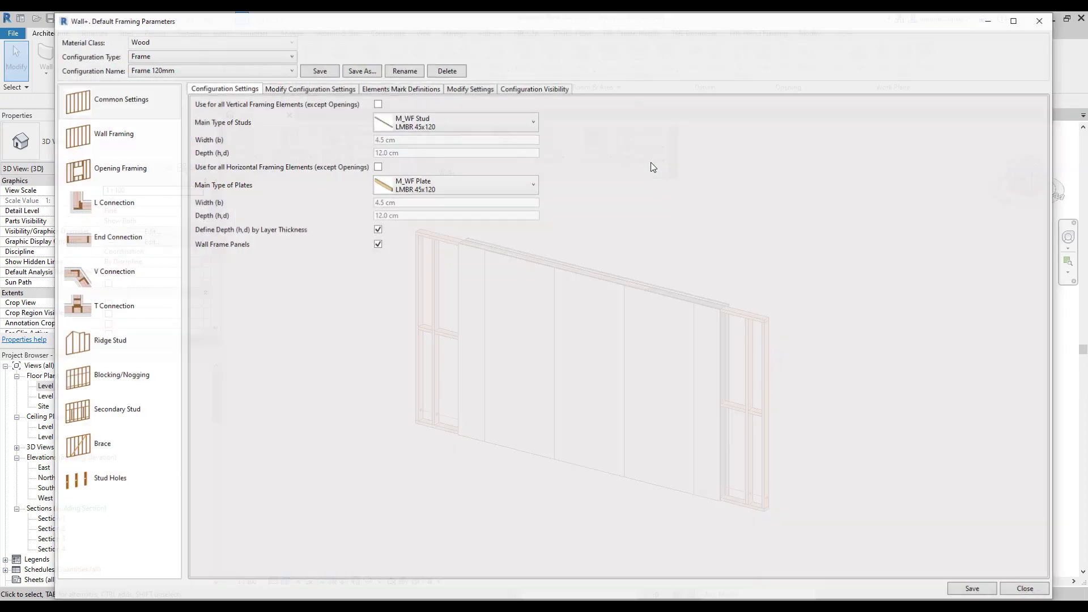
pyautogui.click(480, 89)
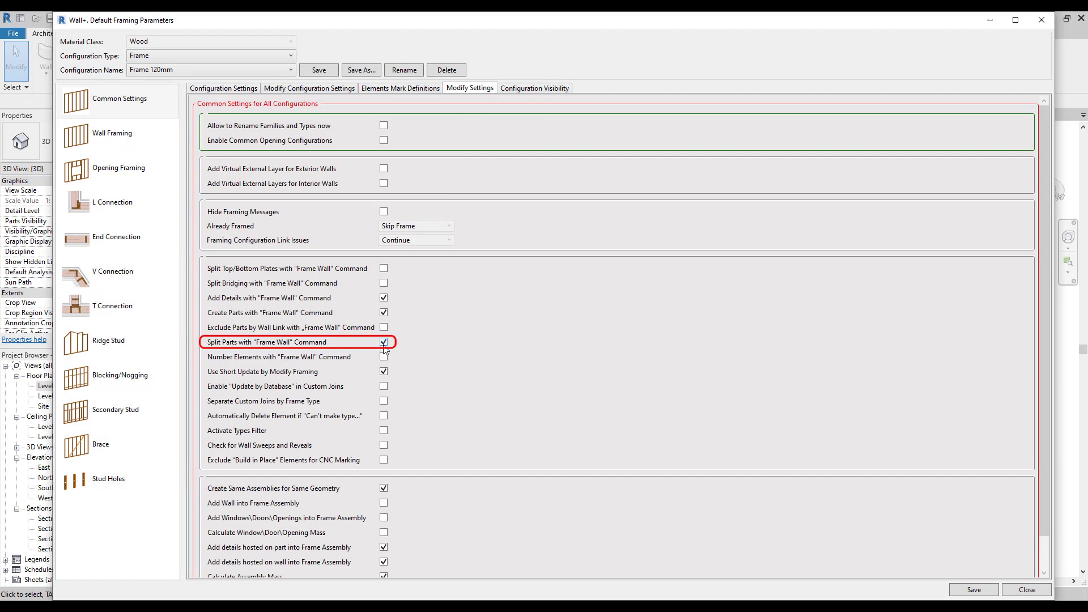
pyautogui.click(970, 590)
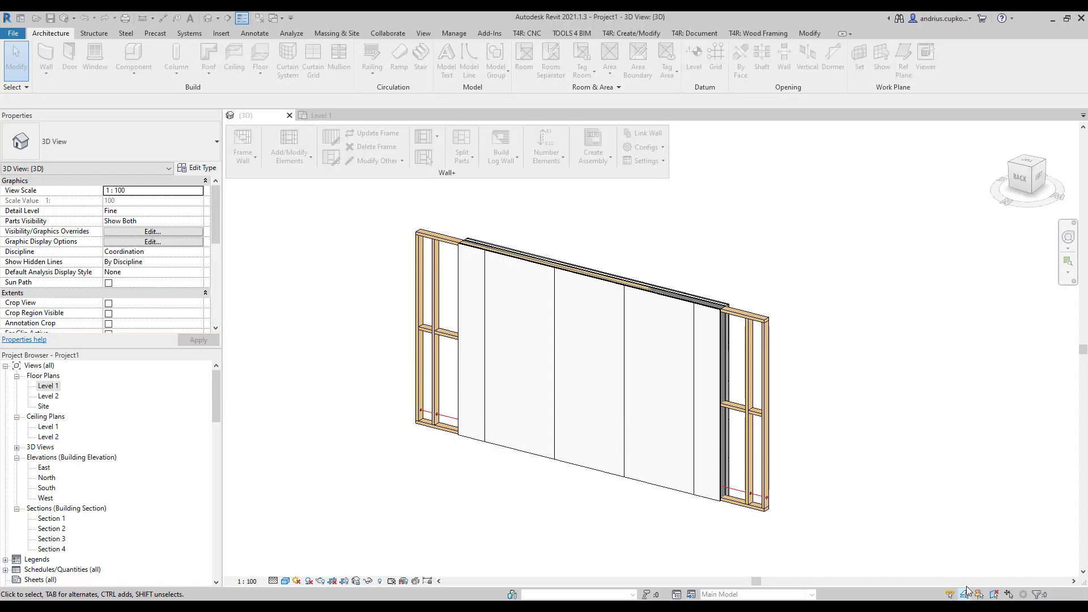
# Regenerate the shortened wall's frame and split parts with Update by Wall Link
pyautogui.click(577, 260)
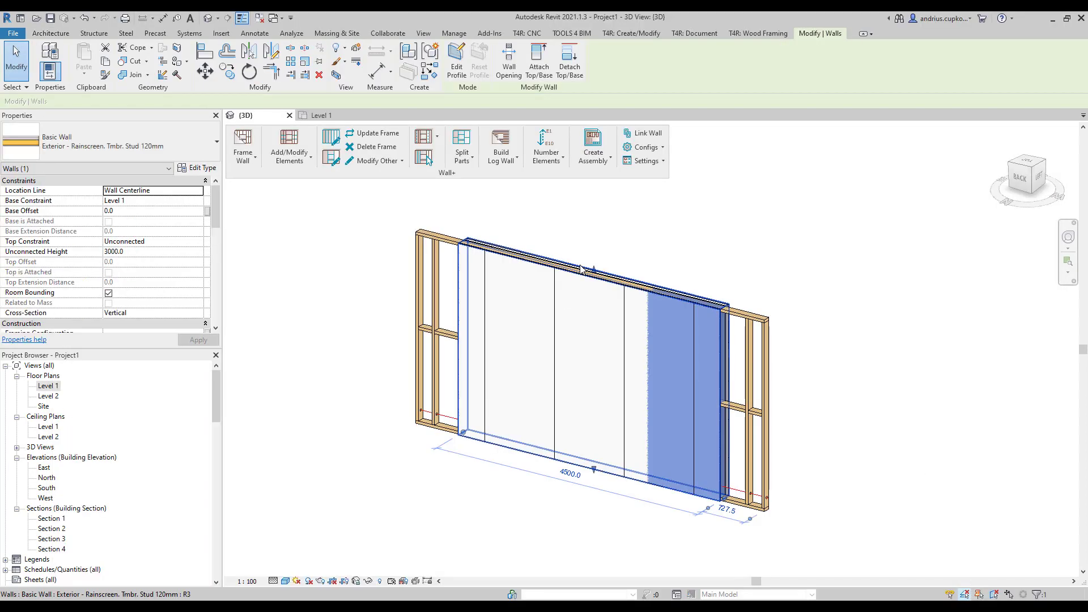
pyautogui.click(377, 160)
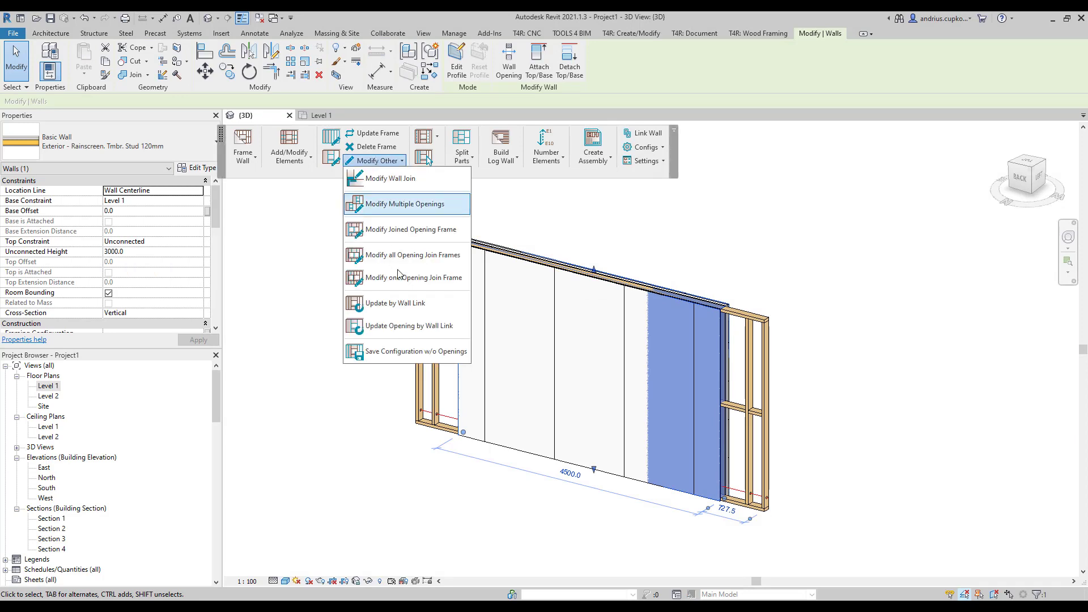
pyautogui.click(412, 303)
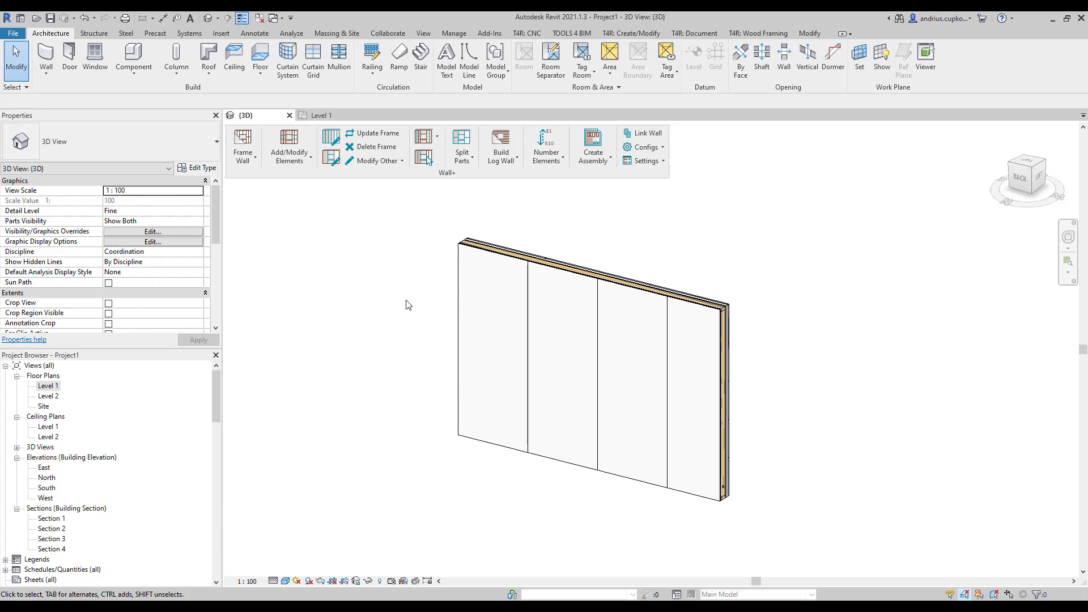
# Place an M_Fixed 0915 x 1220mm window near the middle of the wall and update the frame
pyautogui.click(94, 57)
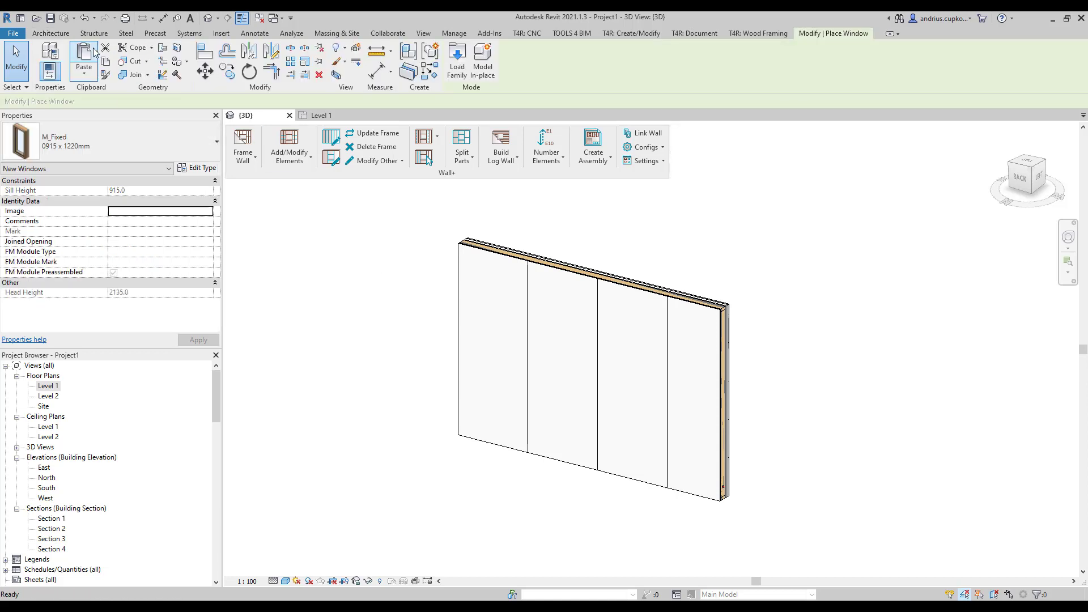
pyautogui.click(576, 365)
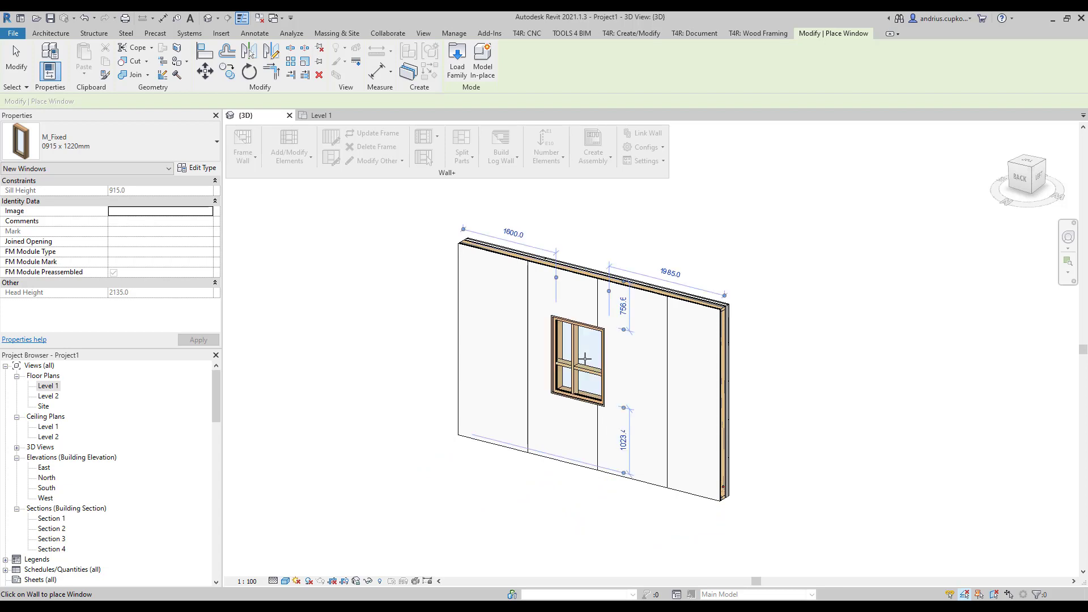
pyautogui.click(374, 133)
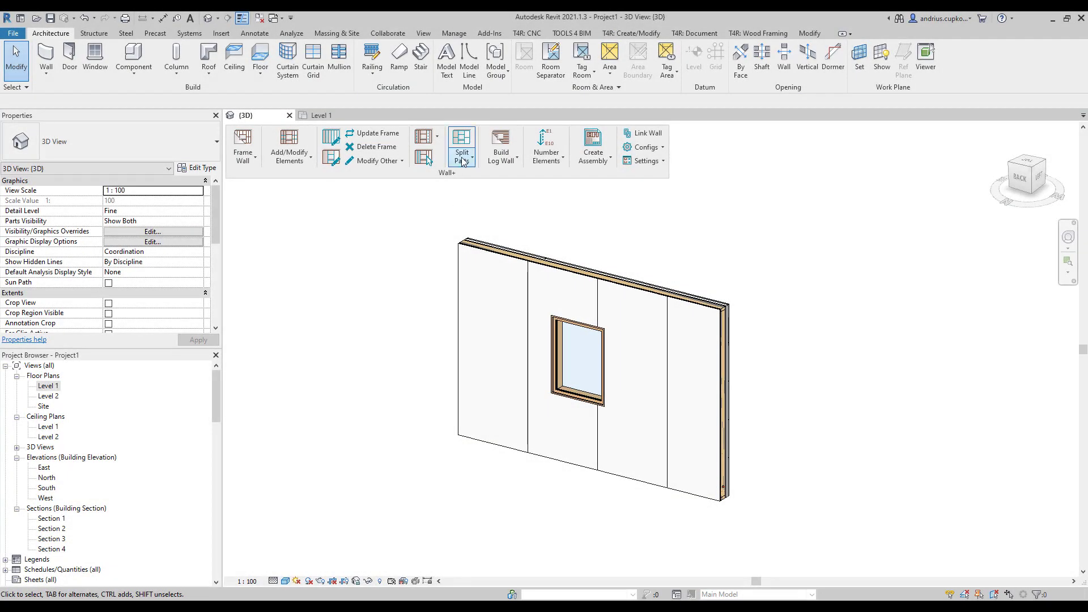
# Review the Sheathing Configuration for Frame - 1 Ex & 1 In Layers, covering its layout, mark, opening and connection settings
pyautogui.click(464, 161)
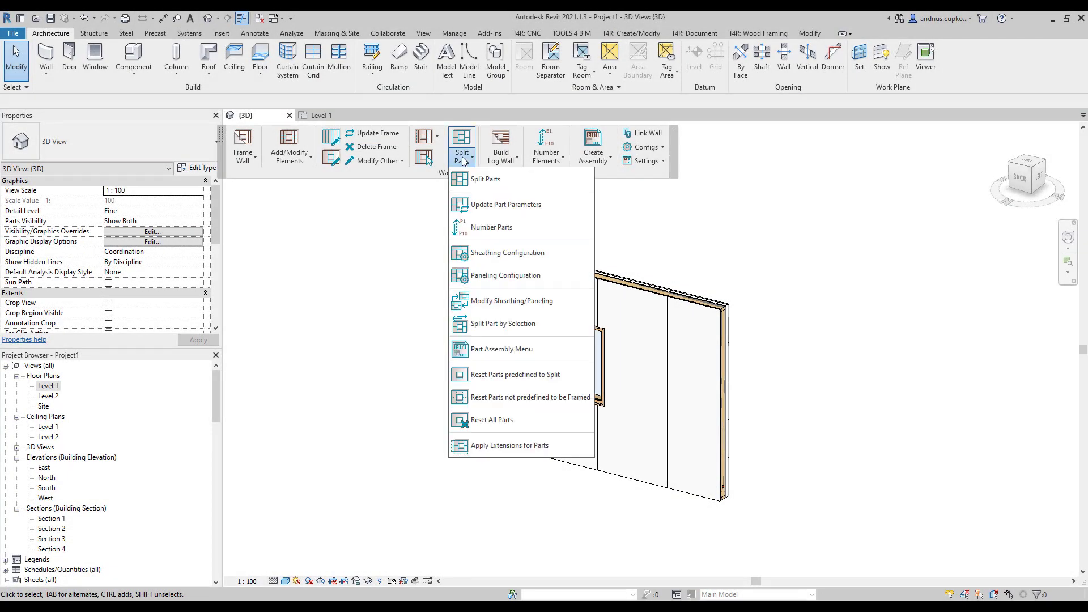
pyautogui.click(546, 256)
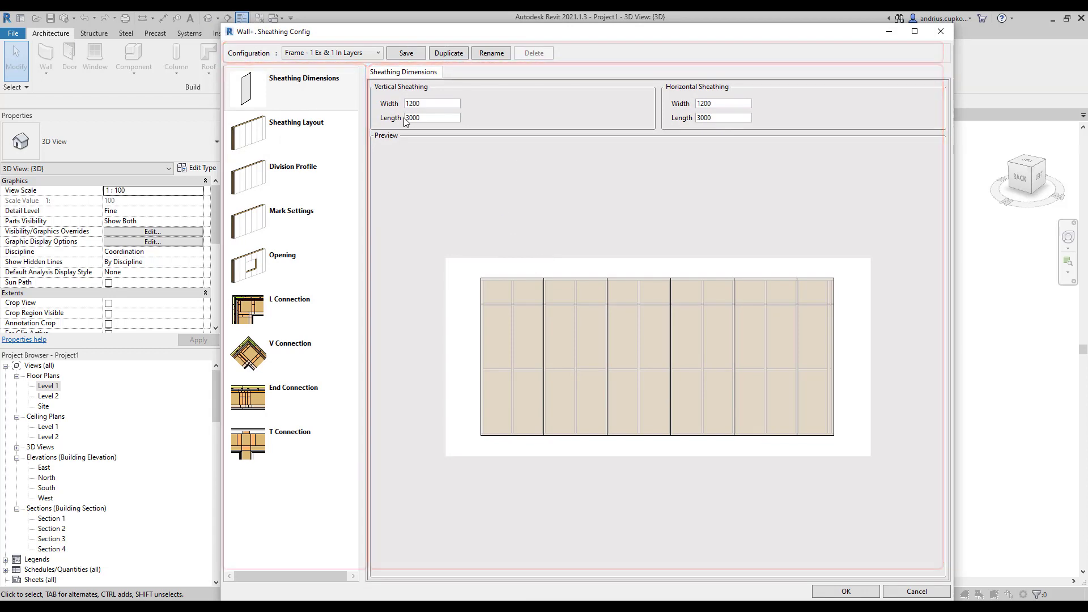
pyautogui.click(377, 53)
pyautogui.click(373, 62)
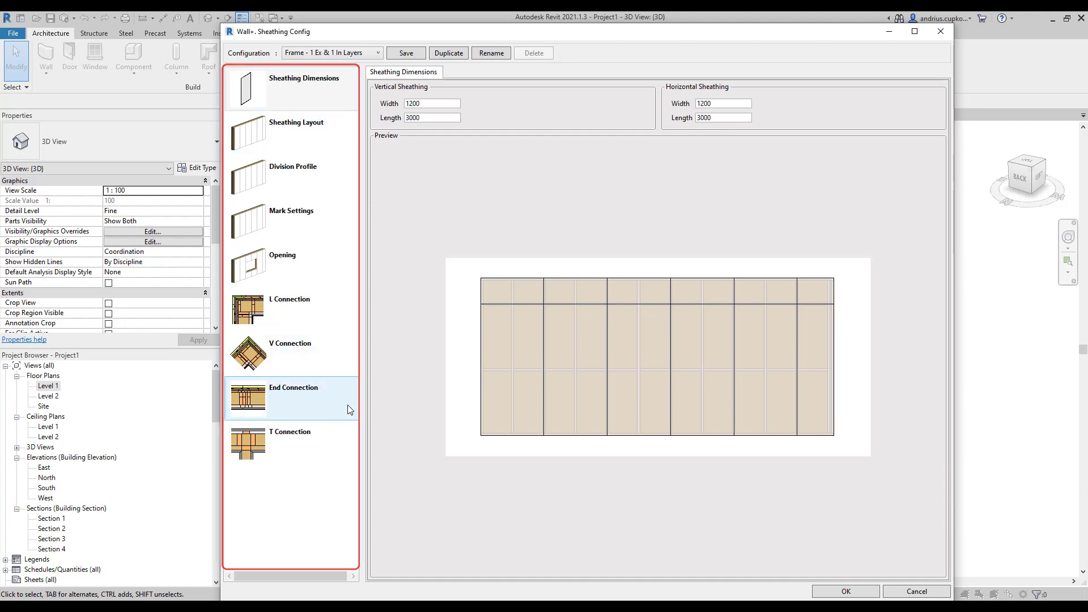
pyautogui.click(274, 150)
pyautogui.click(296, 234)
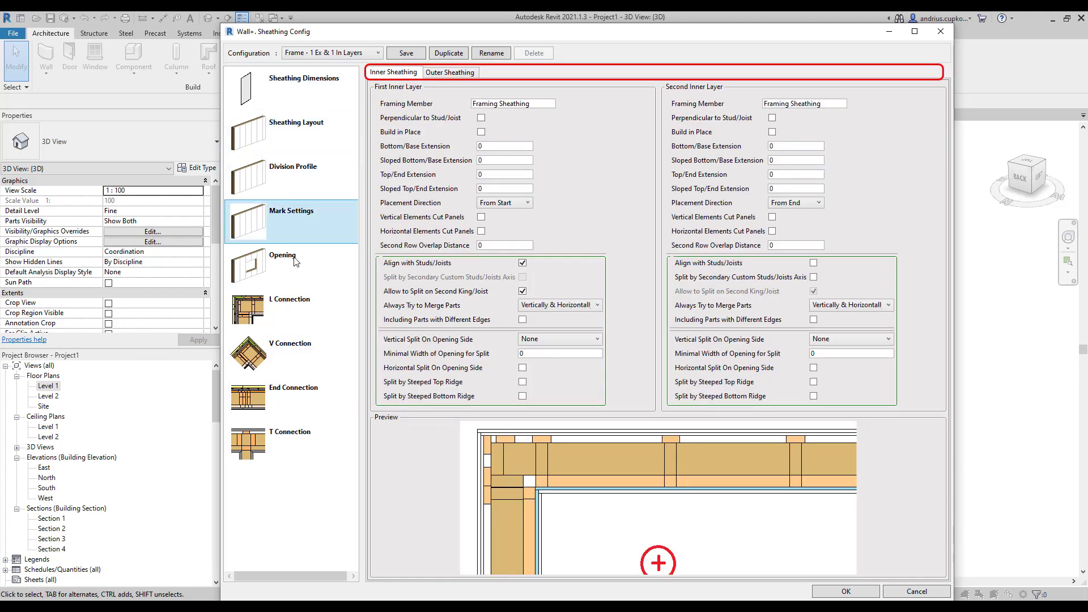
pyautogui.click(295, 324)
pyautogui.click(312, 402)
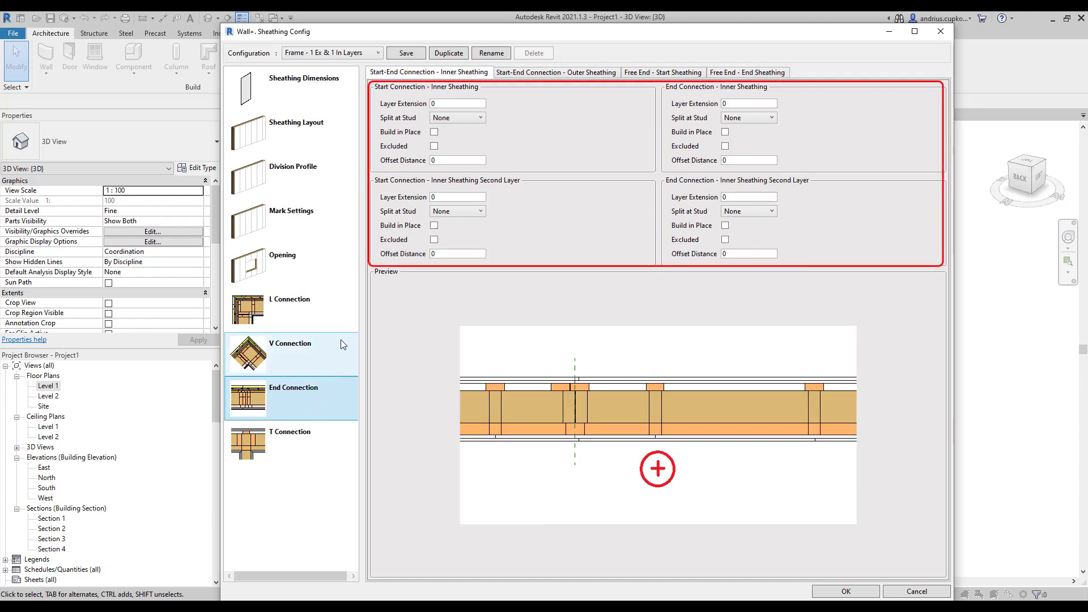
pyautogui.click(307, 126)
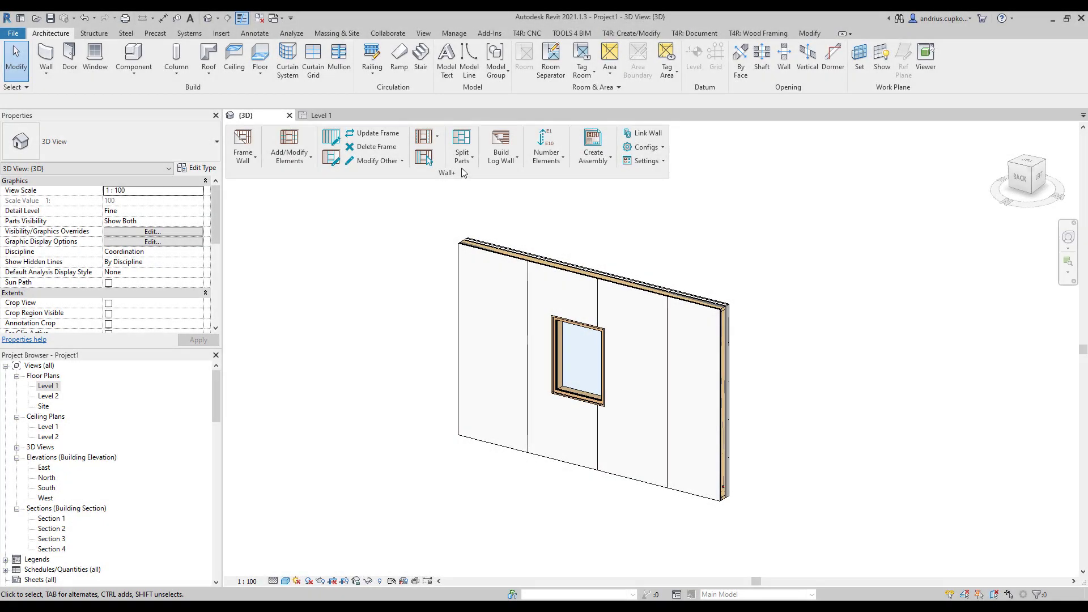
# Review the Paneling Configuration, including its Paneling Layout, Special Layout, mark, opening and L and V Connection settings
pyautogui.click(463, 162)
pyautogui.click(482, 274)
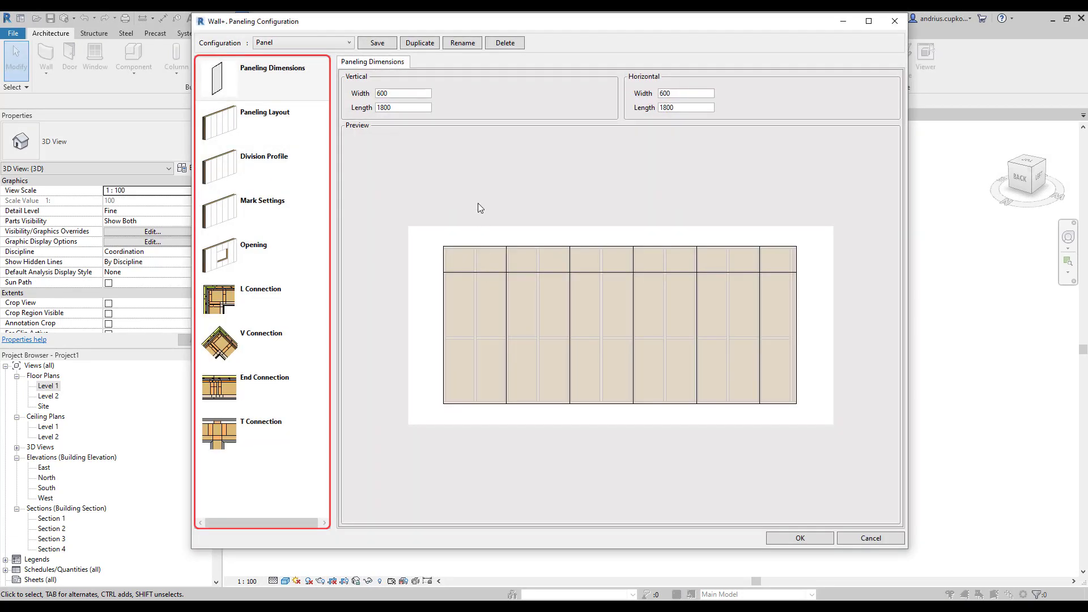
pyautogui.click(289, 138)
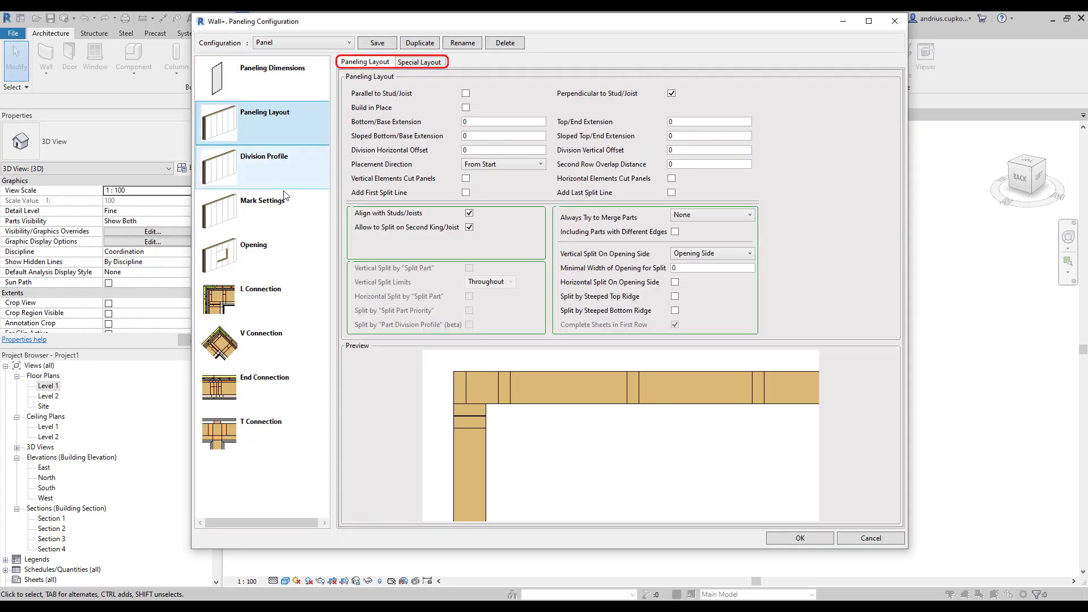
pyautogui.click(287, 220)
pyautogui.click(290, 303)
pyautogui.click(294, 347)
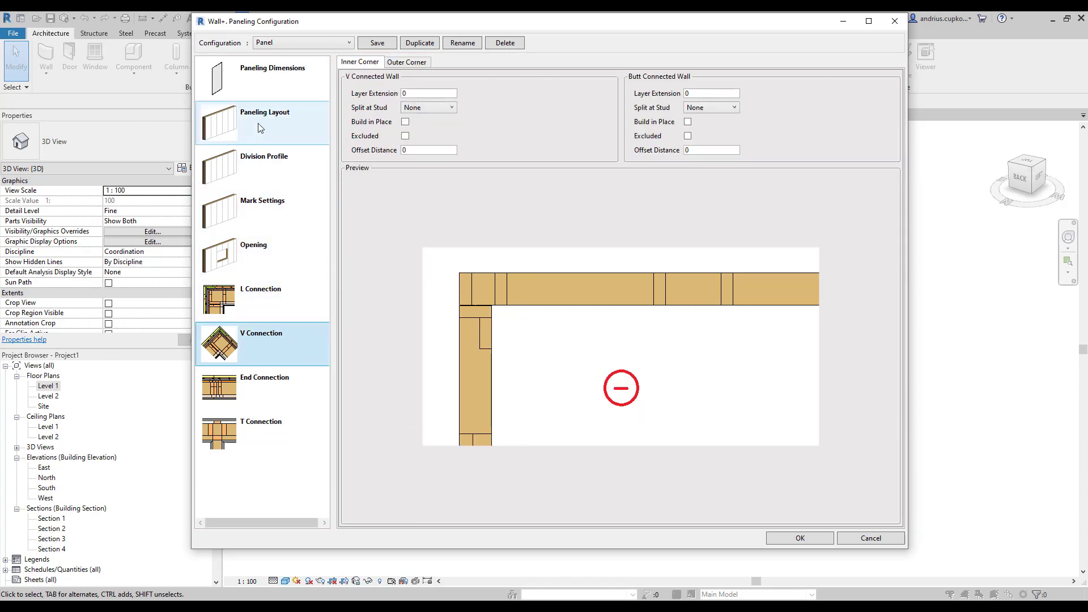
pyautogui.click(289, 129)
pyautogui.click(415, 65)
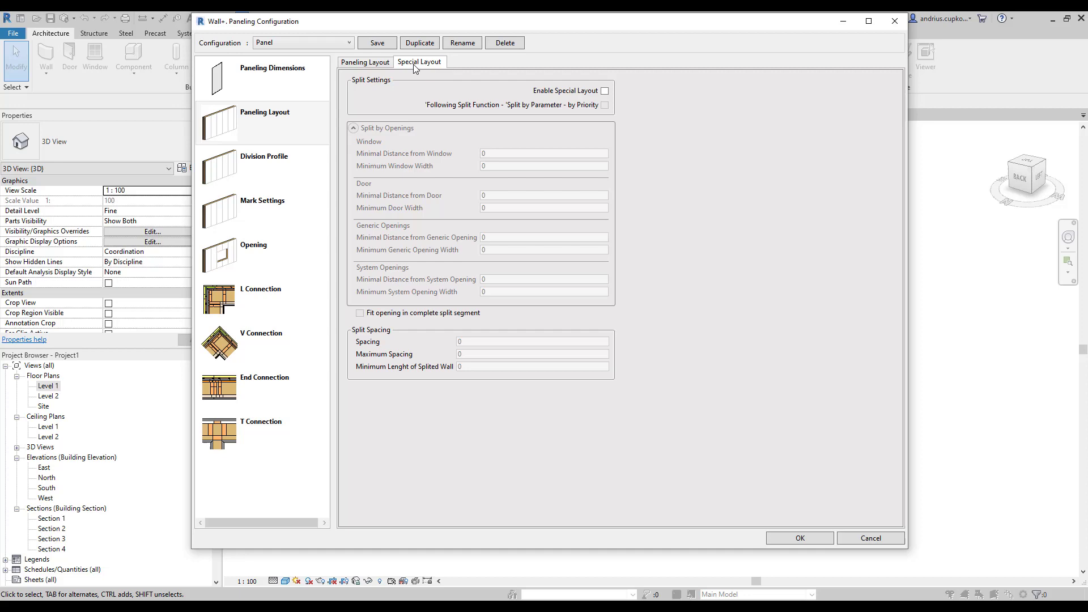
pyautogui.click(366, 66)
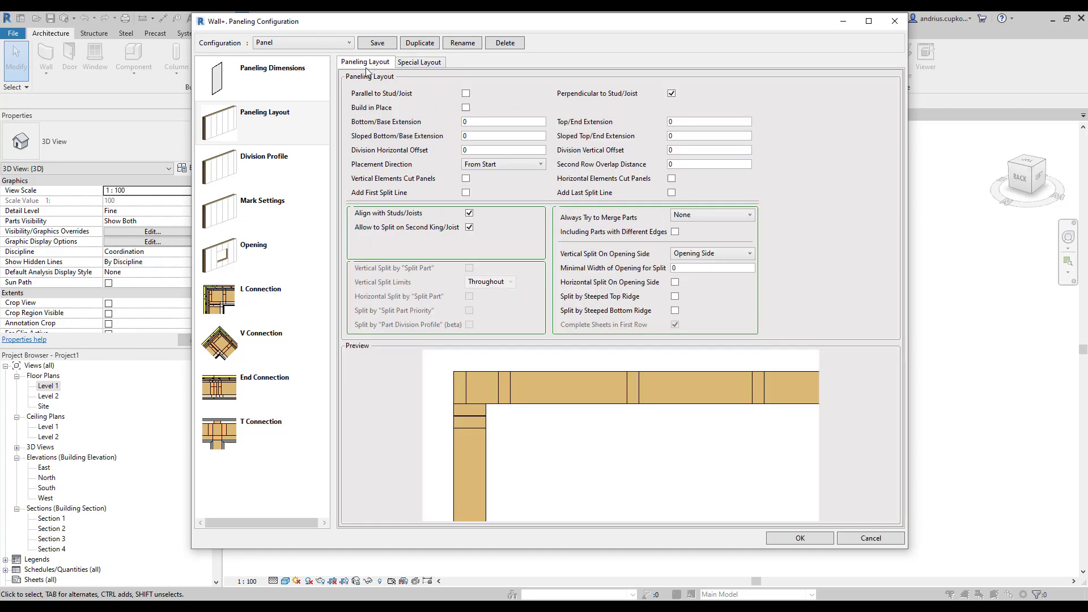
pyautogui.click(286, 273)
pyautogui.click(273, 308)
pyautogui.click(286, 361)
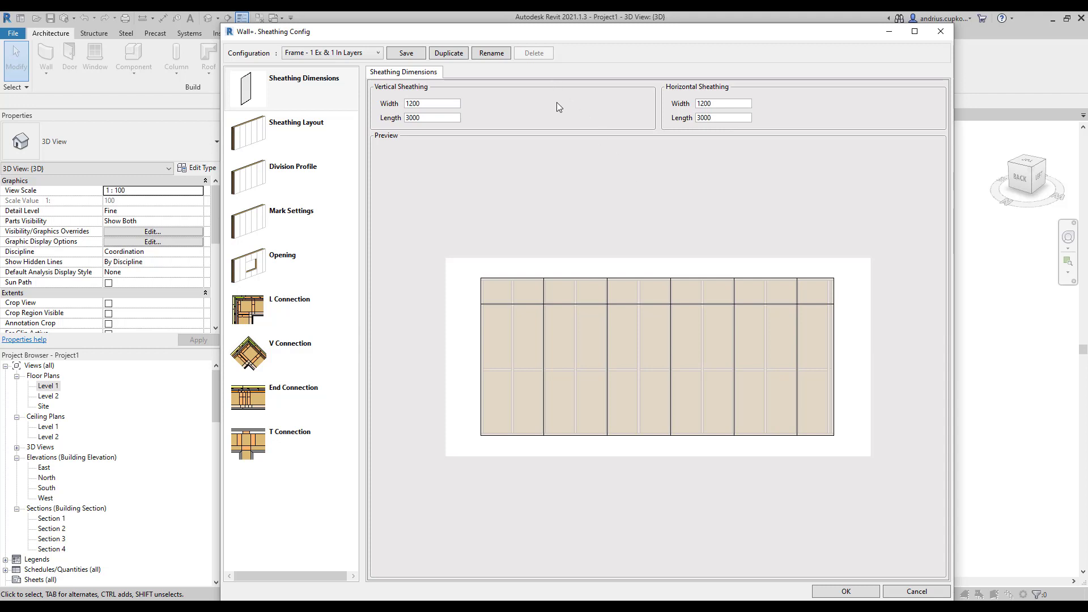
# Try Perpendicular to Stud/Joist for the first inner sheathing layer, and switch it back to Parallel to Stud/Joist
pyautogui.moveTo(671, 110)
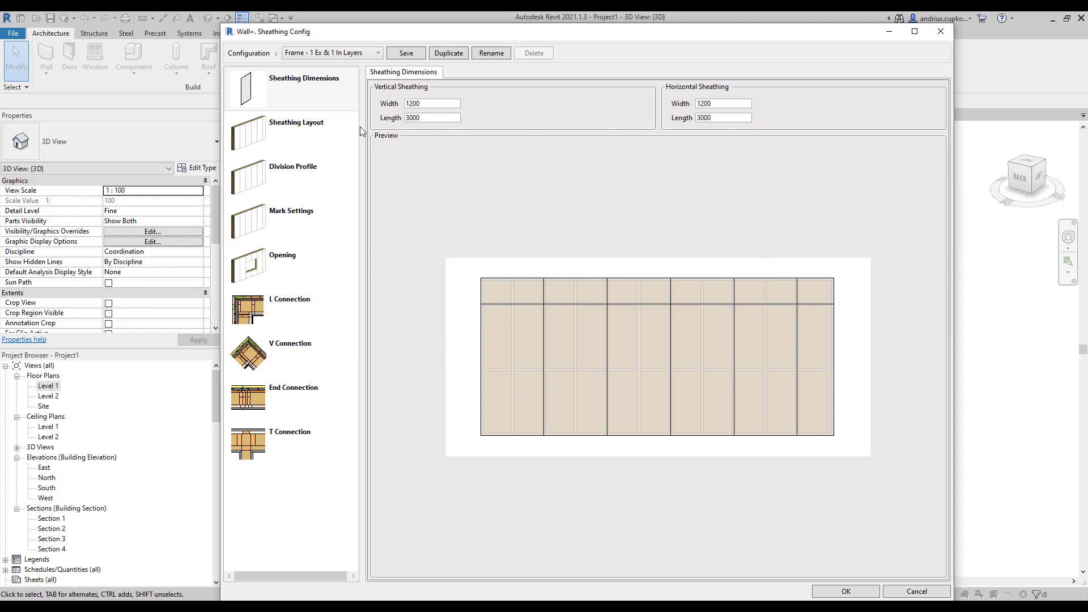
pyautogui.click(320, 131)
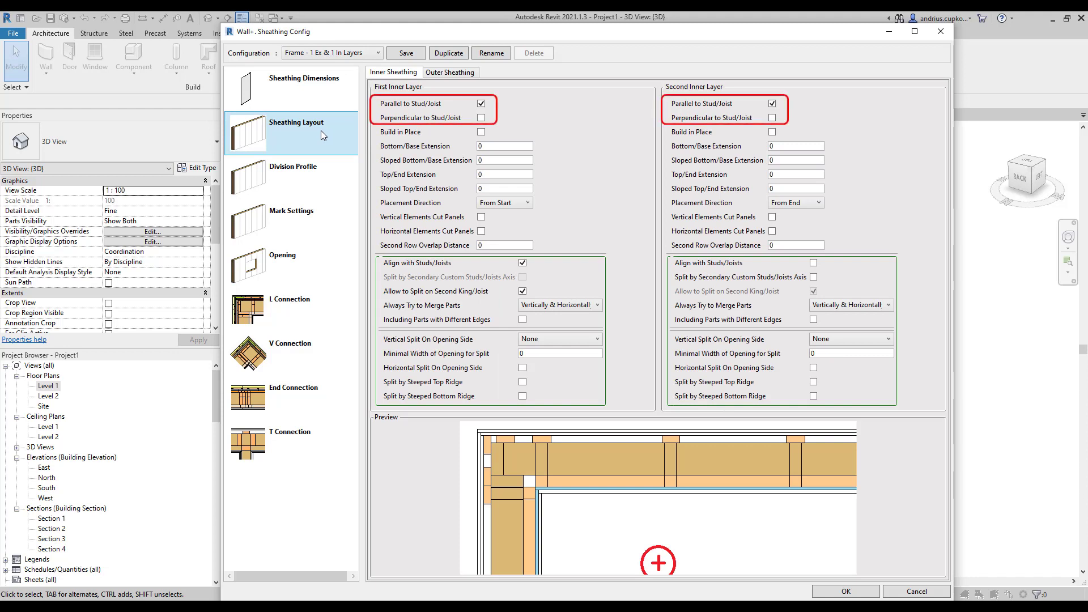
pyautogui.click(481, 118)
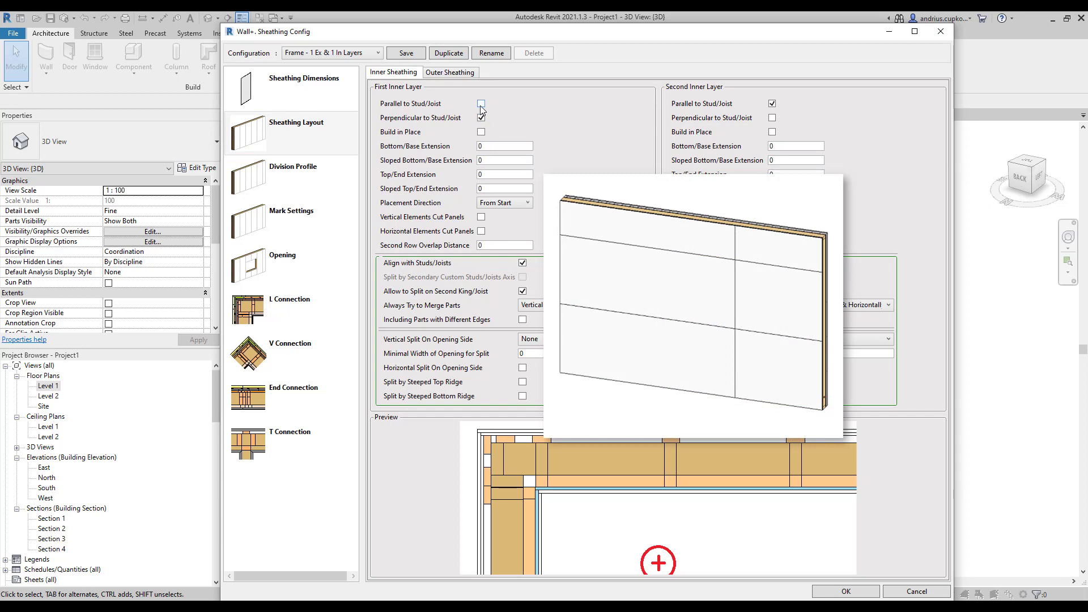
pyautogui.click(481, 103)
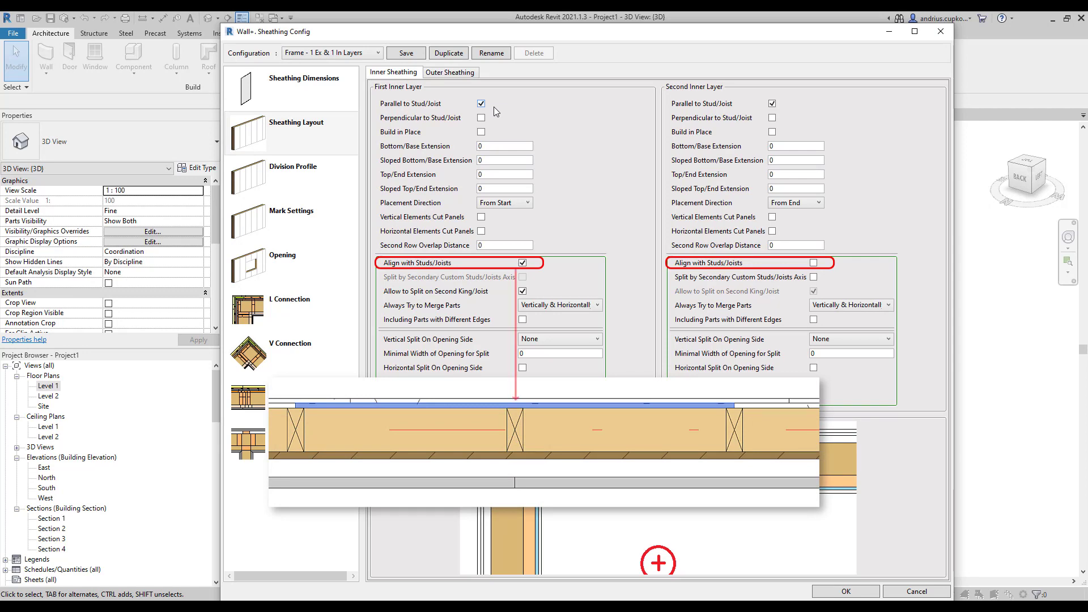
# Examine the sheathing's division profile, opening offsets and End Connection, plus the L Connection's Layer Extension and Offset Distance settings
pyautogui.click(328, 166)
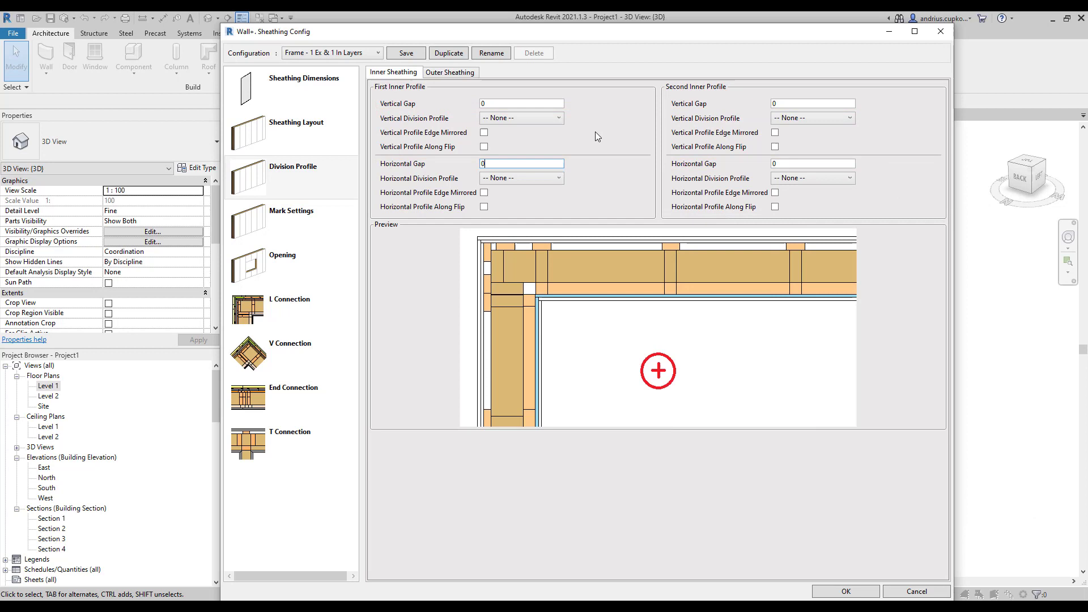
pyautogui.click(561, 120)
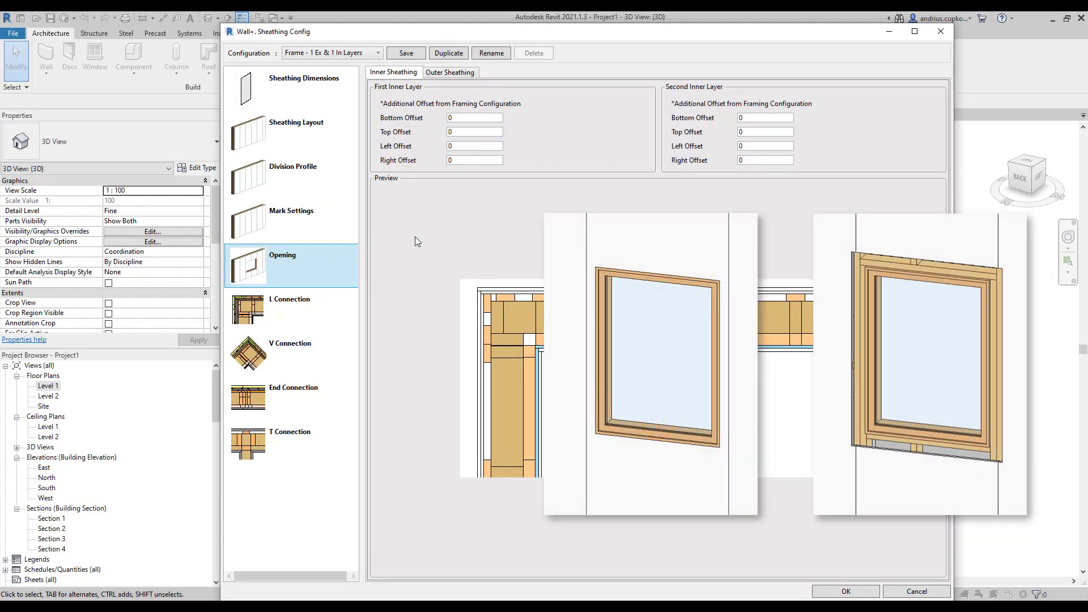
pyautogui.click(323, 319)
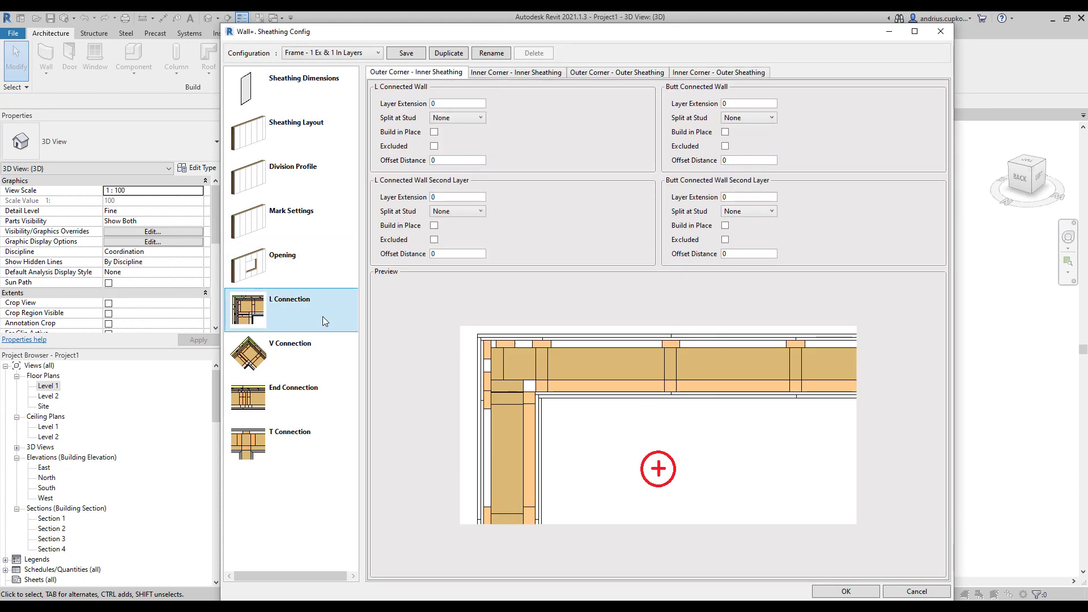
pyautogui.click(339, 410)
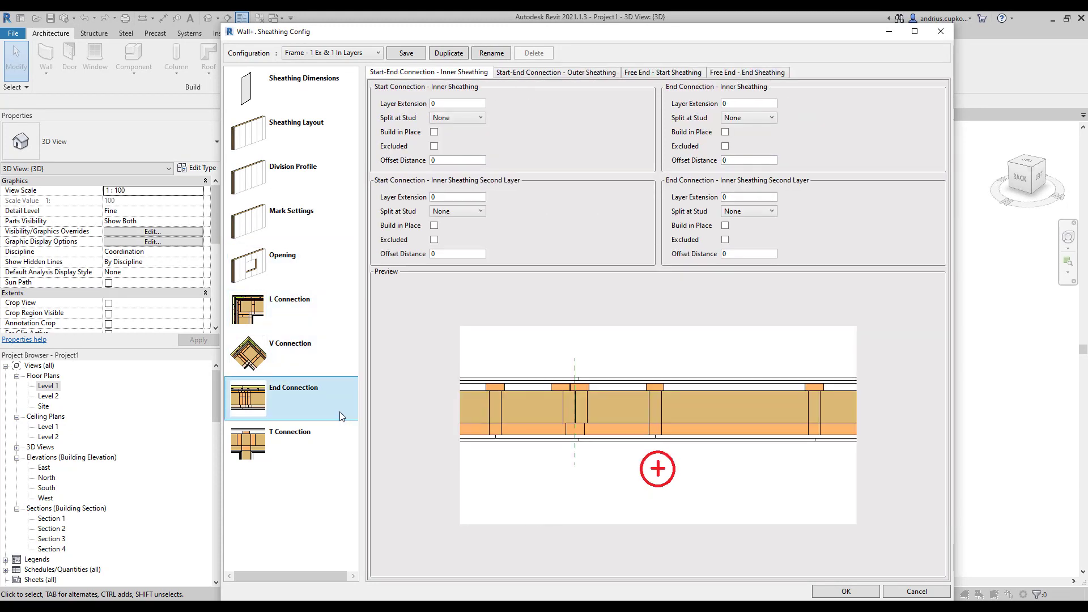
pyautogui.click(321, 315)
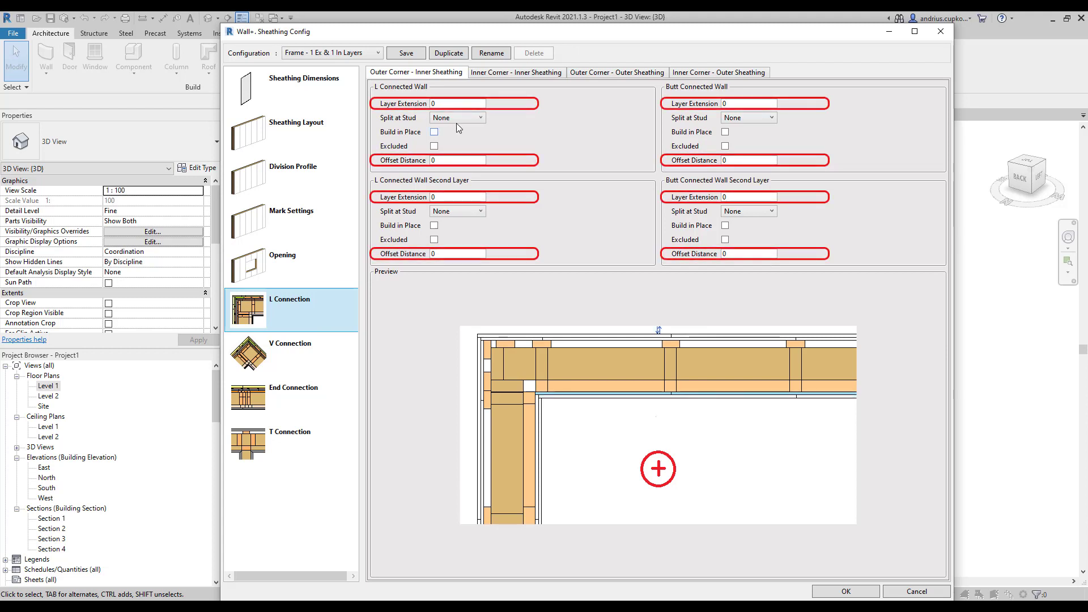
pyautogui.click(466, 104)
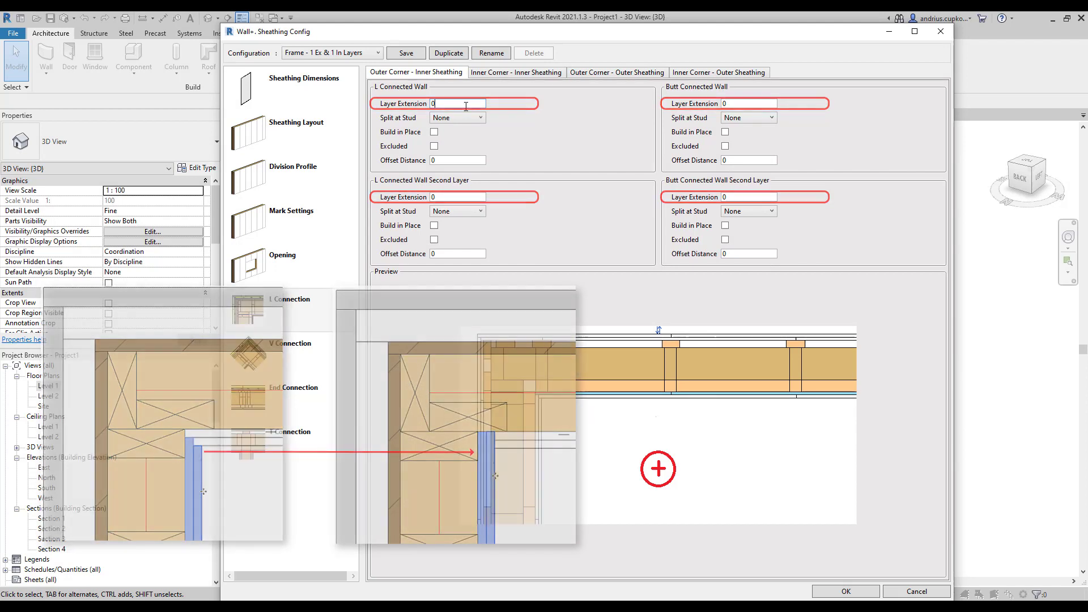
pyautogui.click(452, 160)
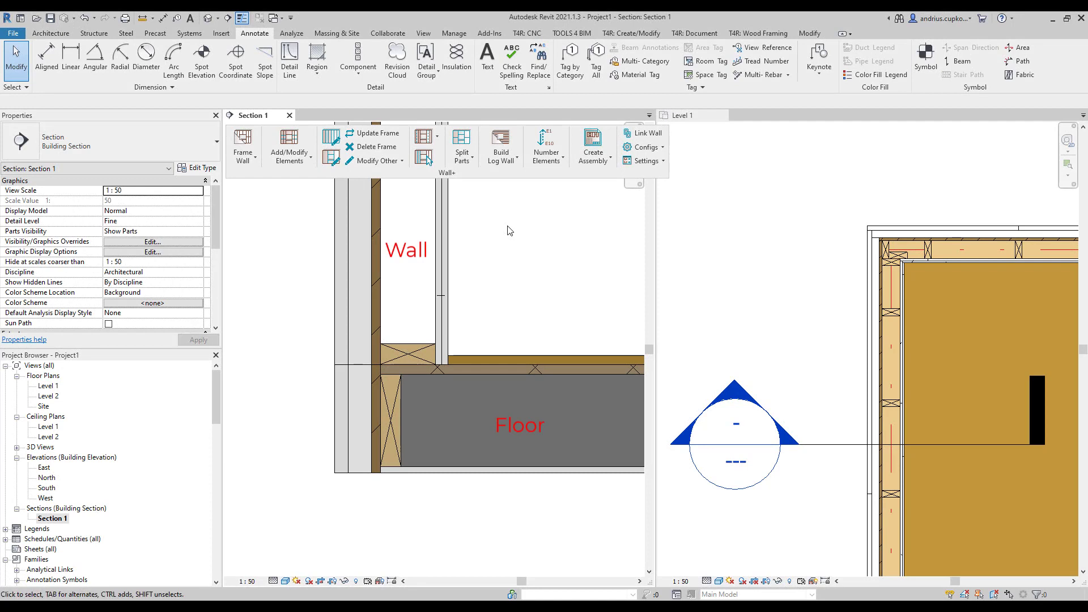
# Inspect the inner sheathing parts where the wall meets the floor in Section 1 and at the corner in the Level 1 plan
pyautogui.click(840, 445)
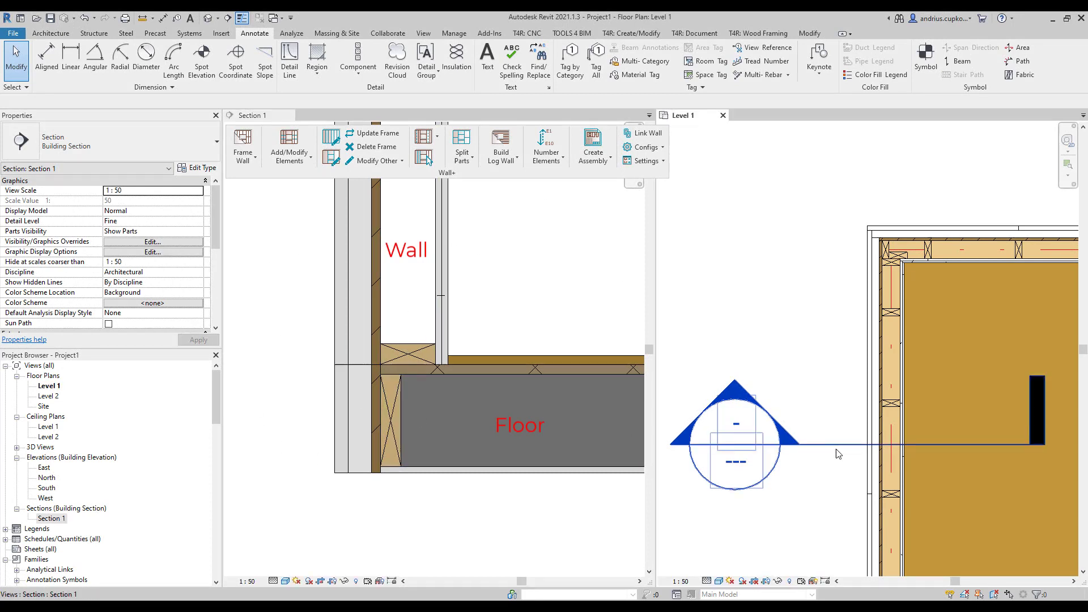
pyautogui.click(576, 315)
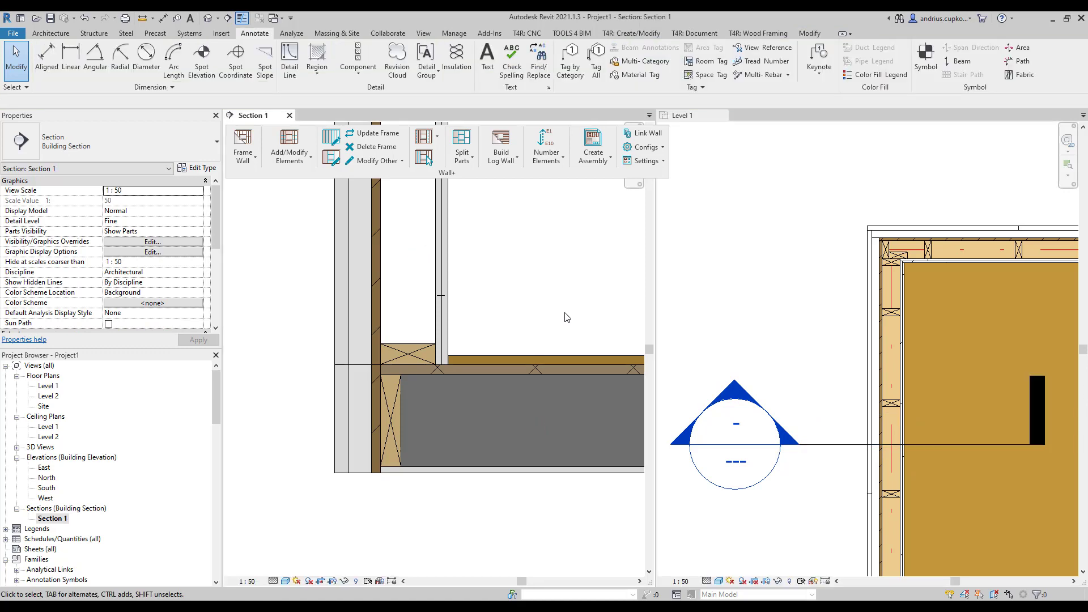
pyautogui.scroll(4, 440, 358)
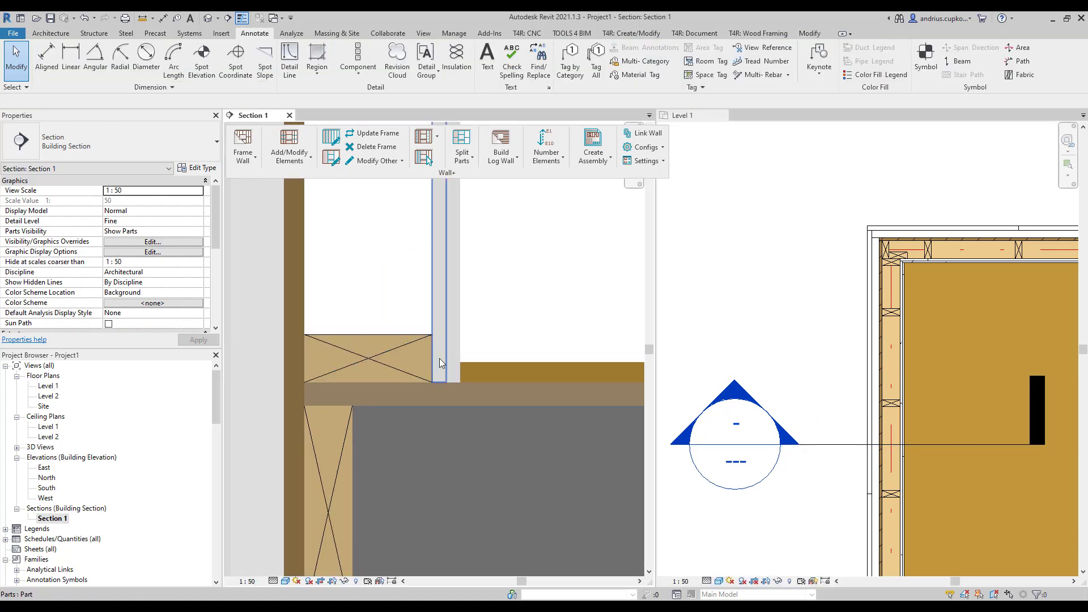
pyautogui.click(442, 363)
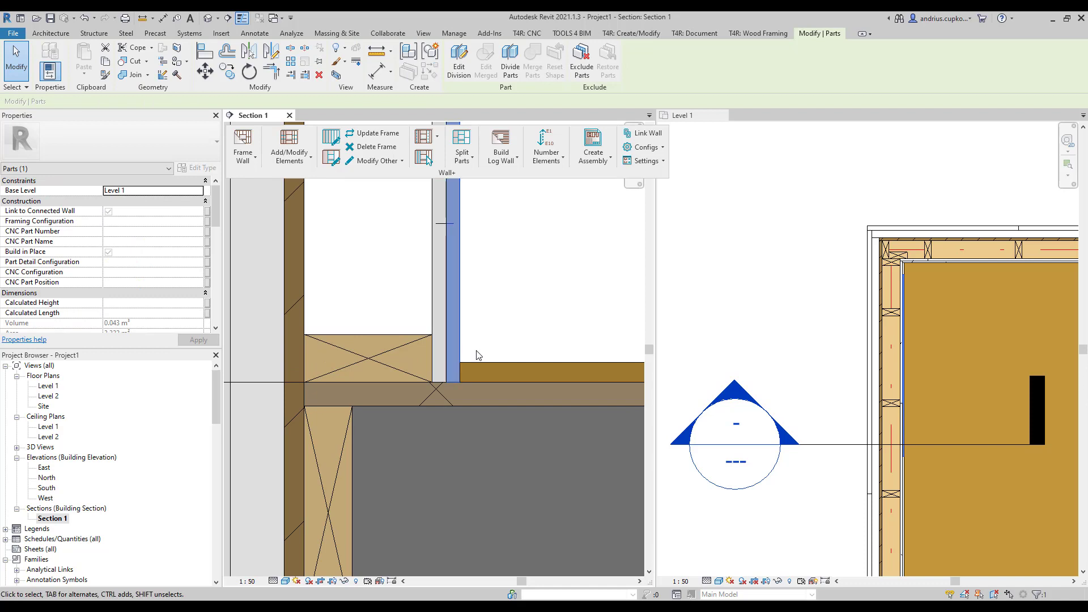
pyautogui.click(772, 333)
pyautogui.scroll(2, 919, 253)
pyautogui.scroll(3, 874, 287)
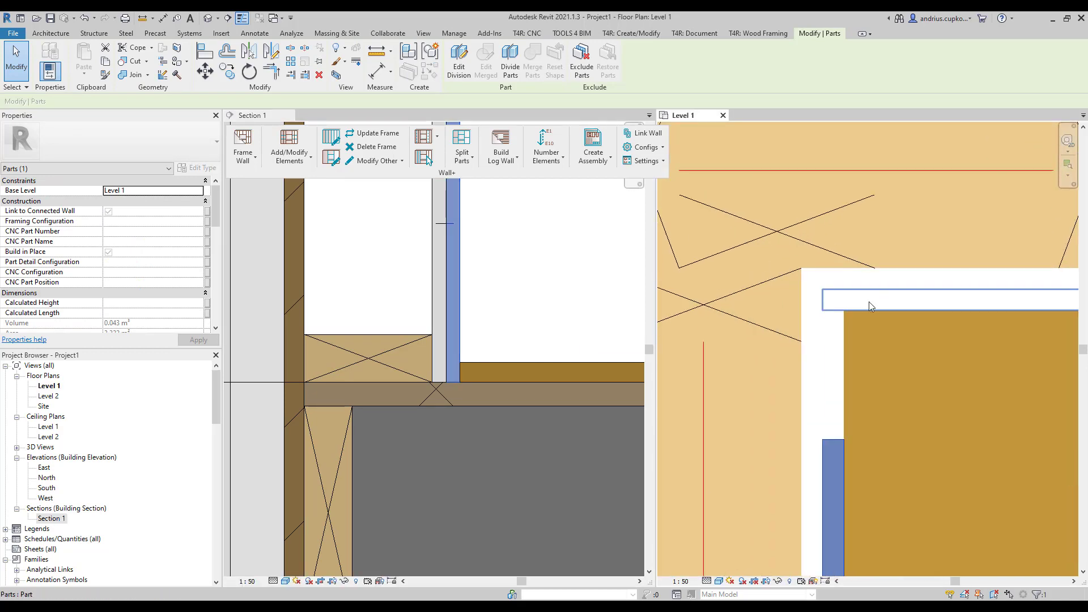
pyautogui.click(869, 301)
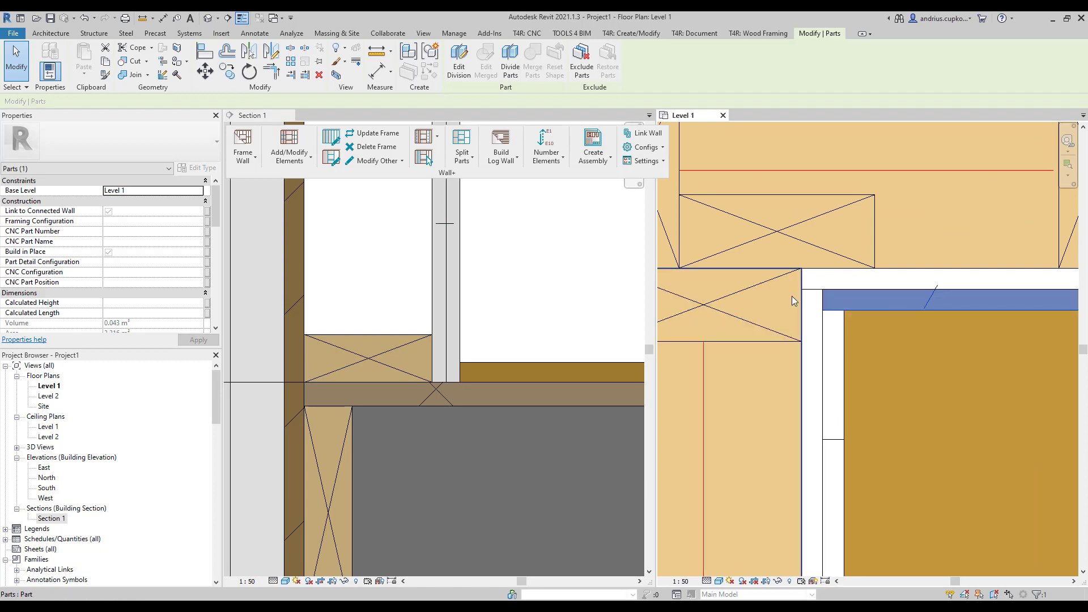
pyautogui.click(816, 337)
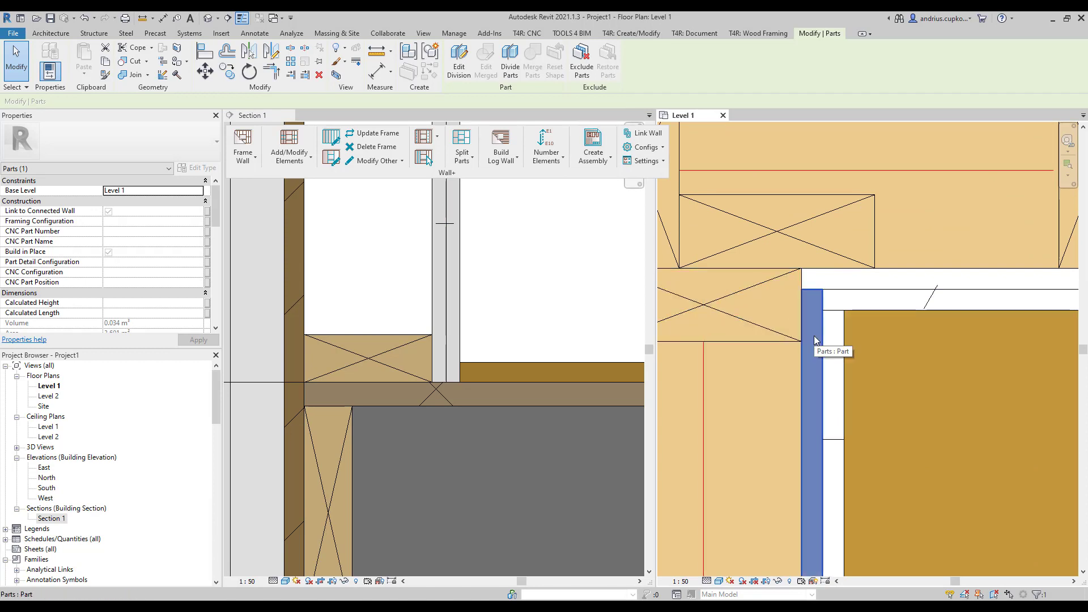
pyautogui.click(846, 302)
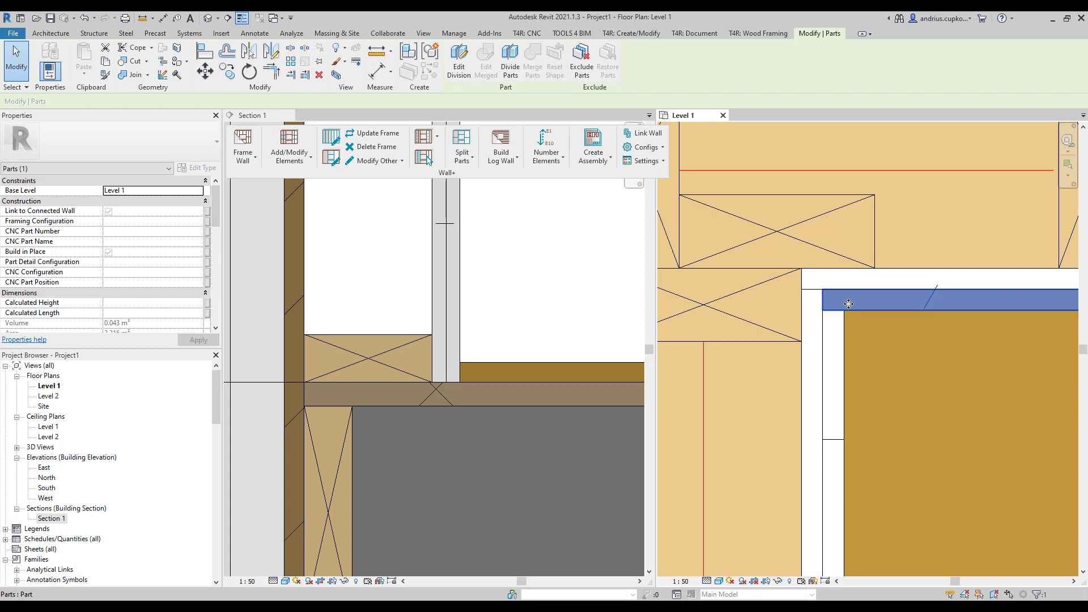
# In the Sheathing Configuration's layout settings, set Bottom/Base Extension to 5 for both the first and second inner layers
pyautogui.click(643, 146)
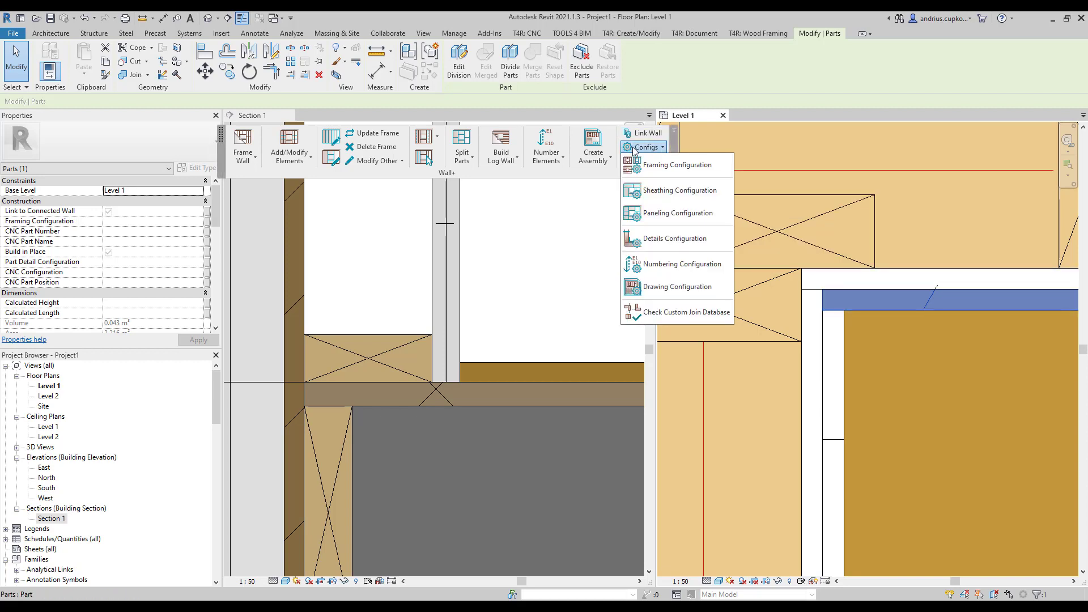
pyautogui.click(656, 192)
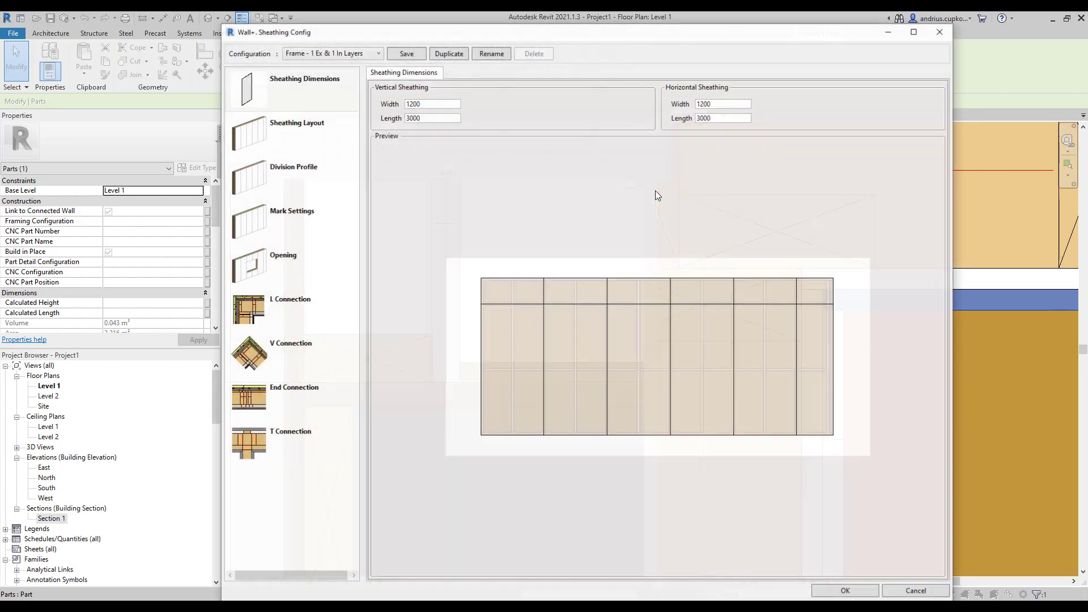
pyautogui.click(326, 130)
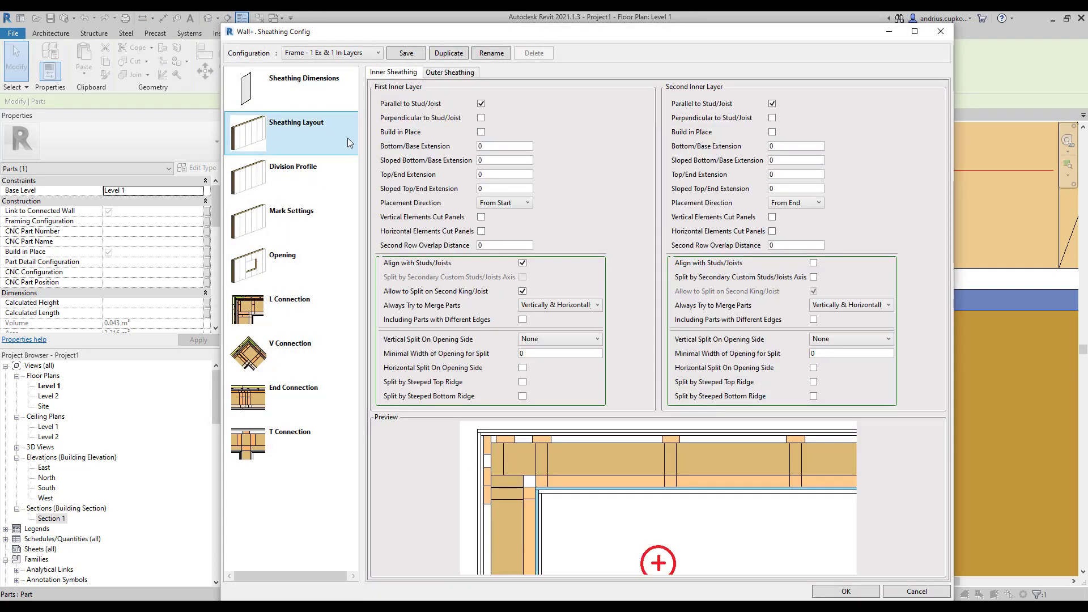
pyautogui.doubleClick(487, 147)
pyautogui.write('5')
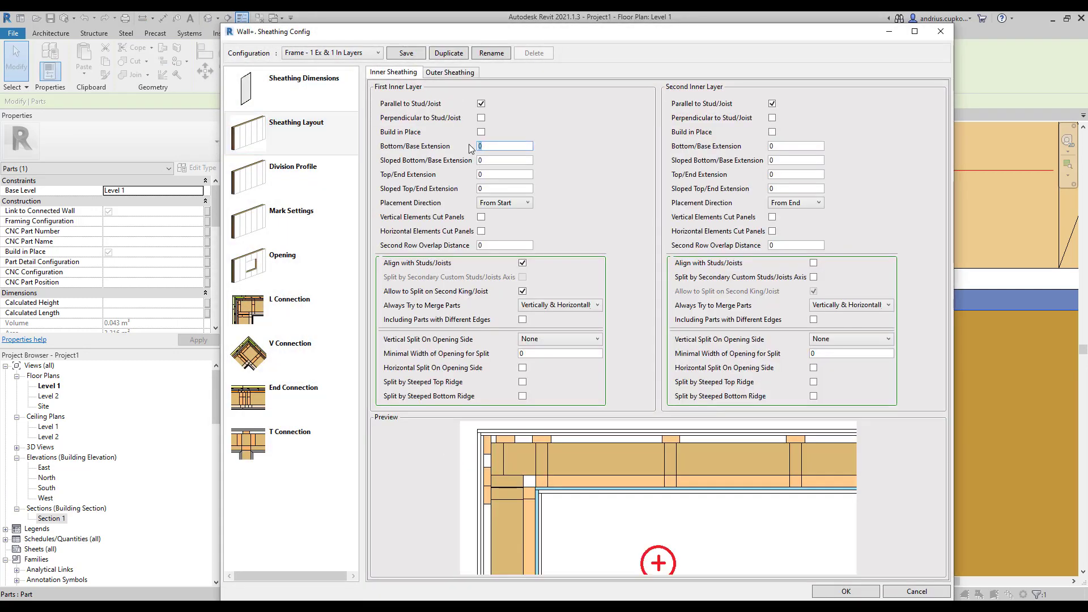
pyautogui.doubleClick(772, 147)
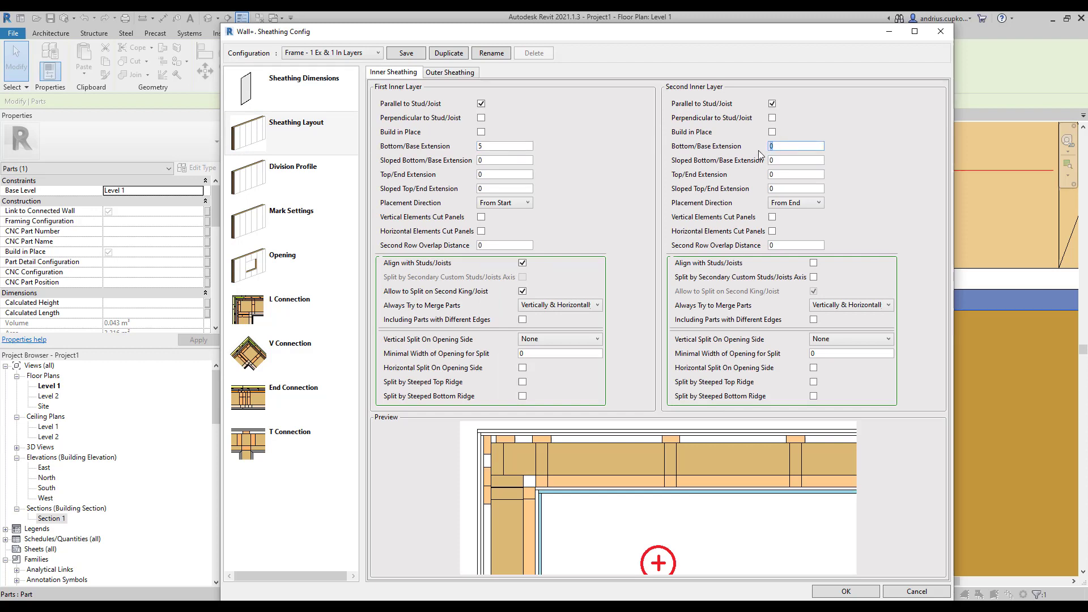
pyautogui.write('5')
# For the L Connection's outer corner inner sheathing, set Layer Extension to 13 for L Connected Wall Second Layer and -13 for Butt Connected Wall
pyautogui.click(280, 313)
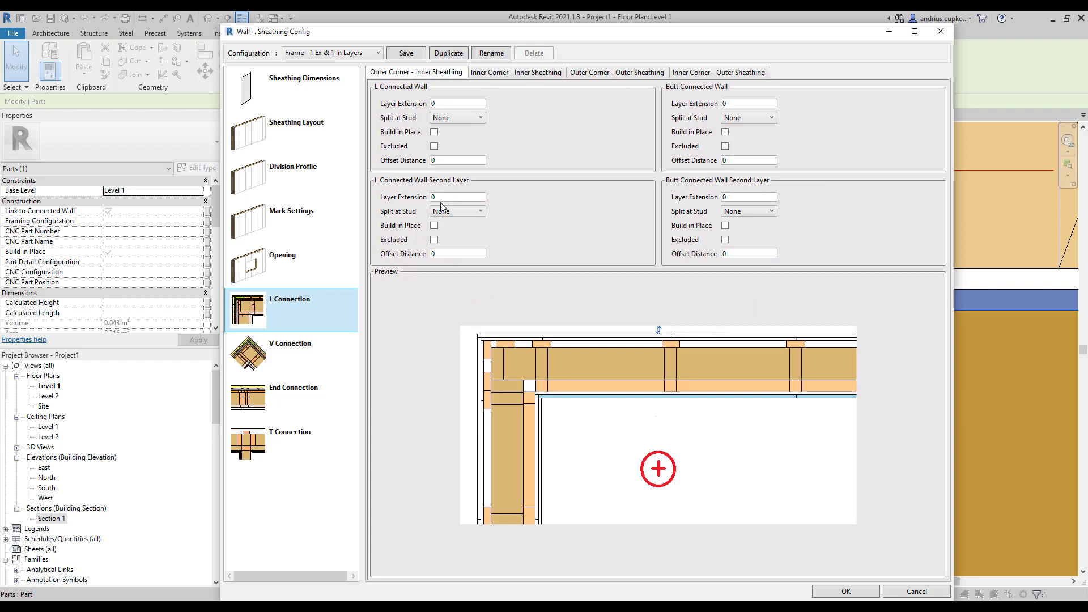
pyautogui.doubleClick(437, 197)
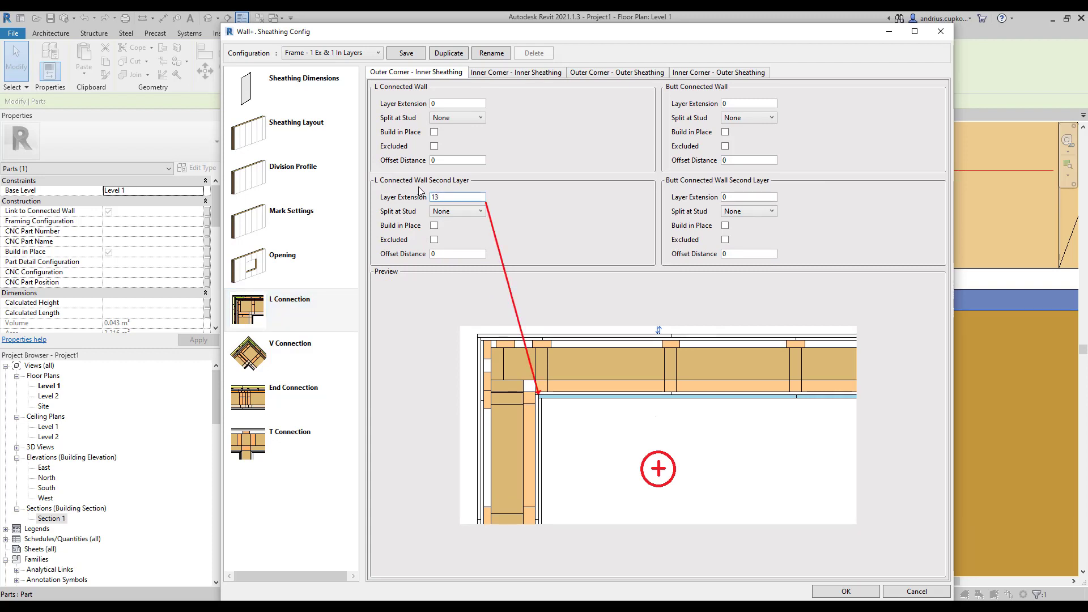
pyautogui.click(724, 103)
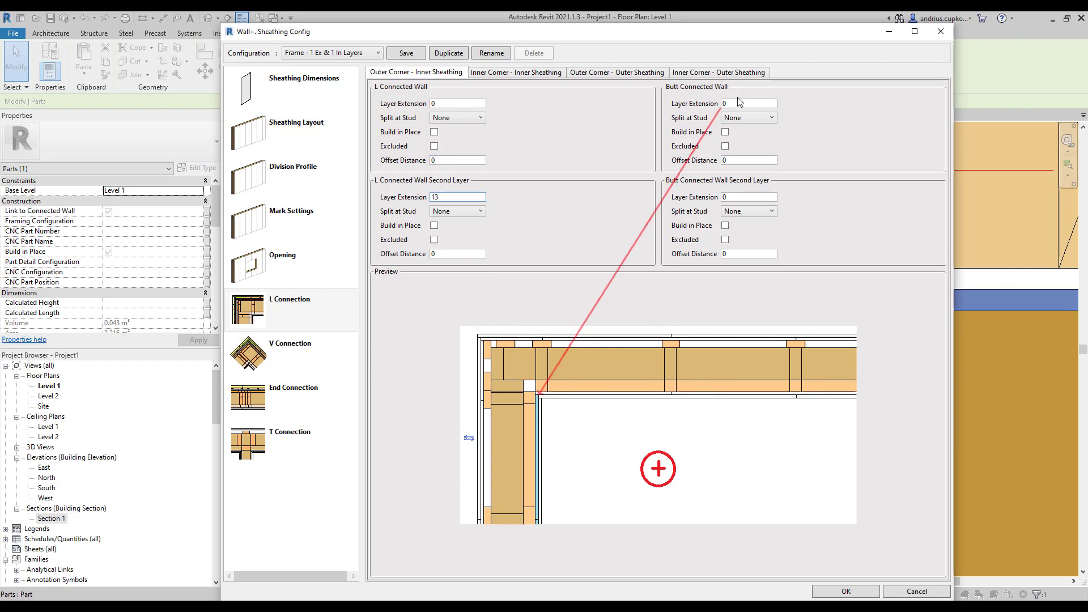
pyautogui.write('-1')
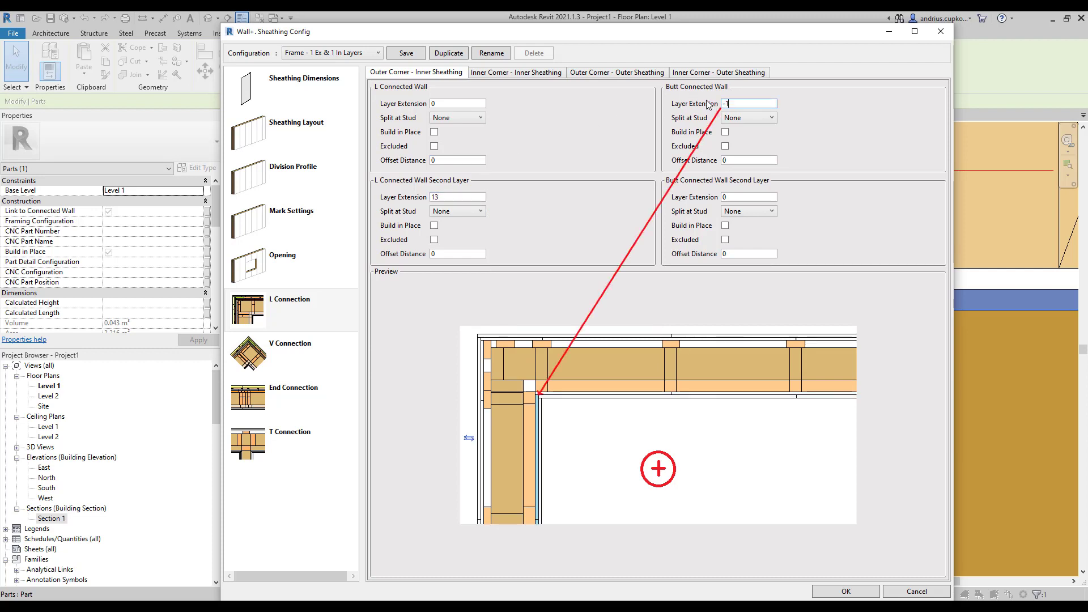
pyautogui.write('3')
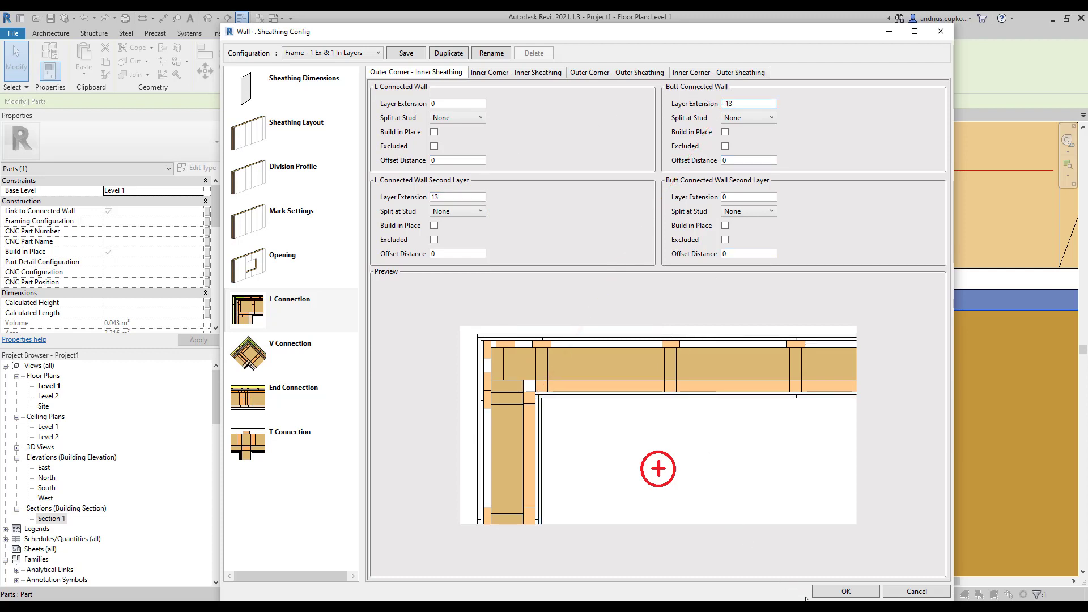
pyautogui.click(823, 593)
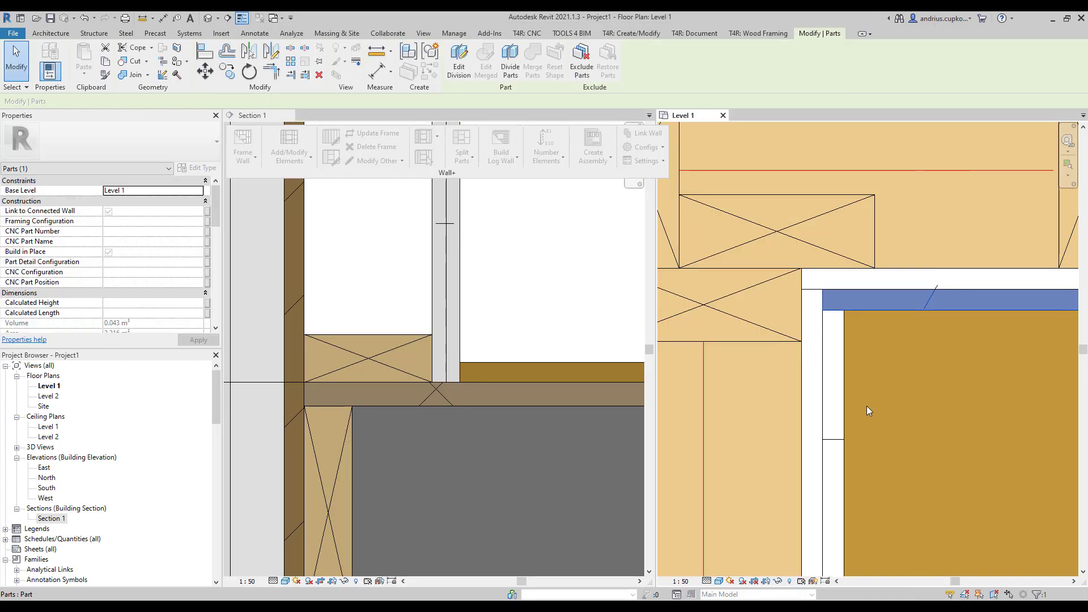
# Split the first inner sheathing parts of both walls meeting at the Level 1 corner again, and check their base in Section 1
pyautogui.click(813, 401)
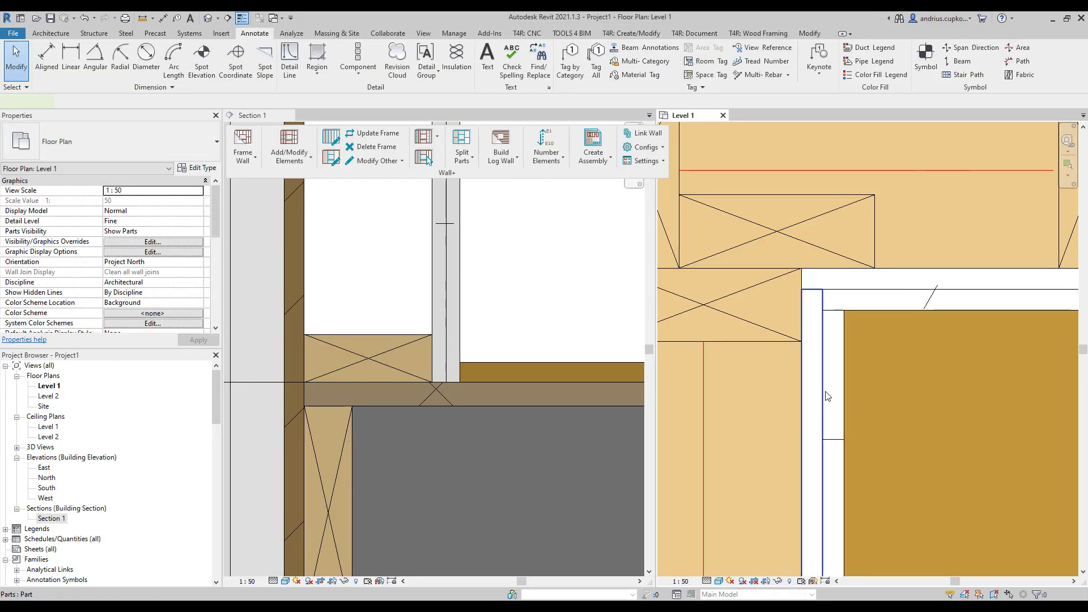
pyautogui.keyDown('ctrl'); pyautogui.click(862, 301); pyautogui.keyUp('ctrl')
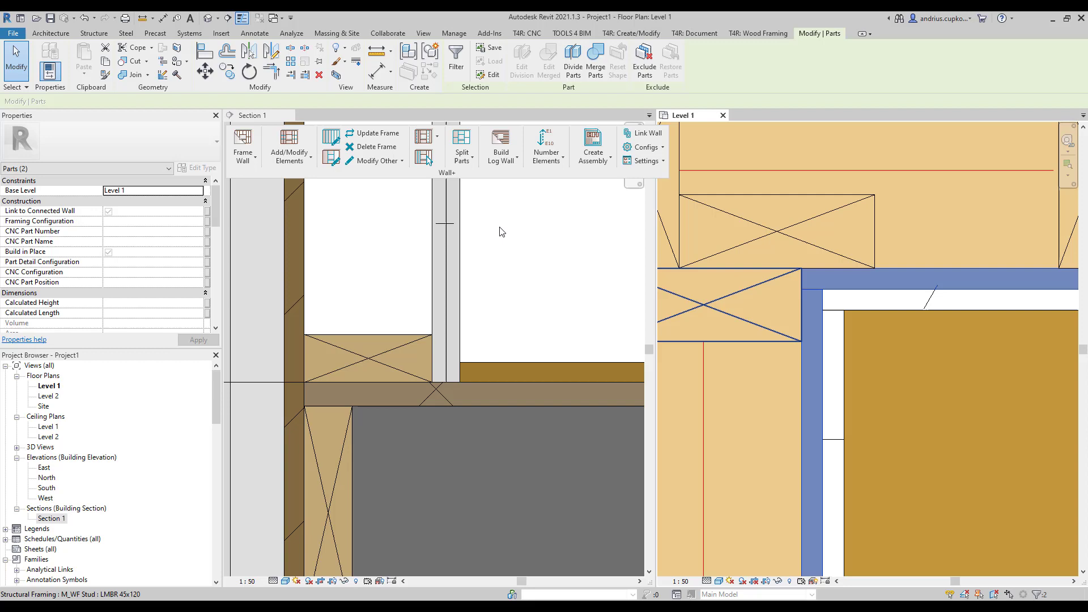
pyautogui.click(458, 138)
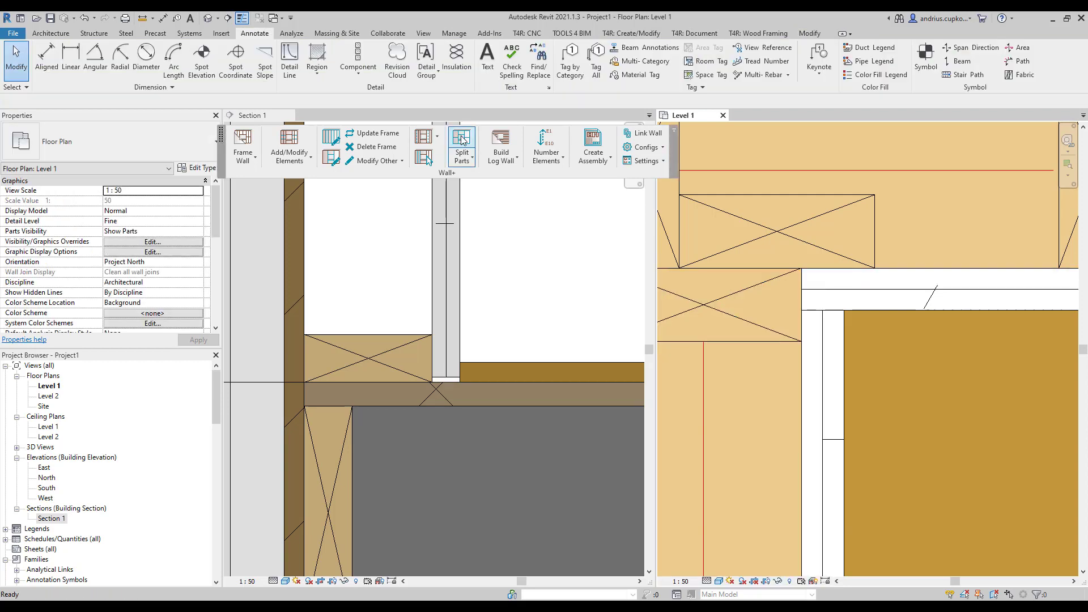
pyautogui.scroll(3, 434, 383)
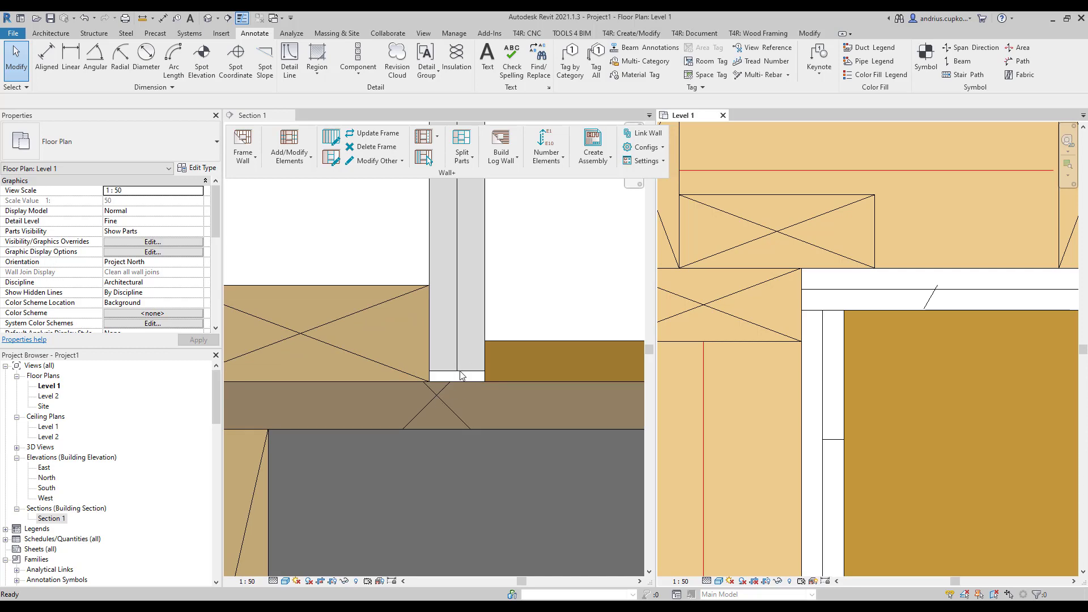